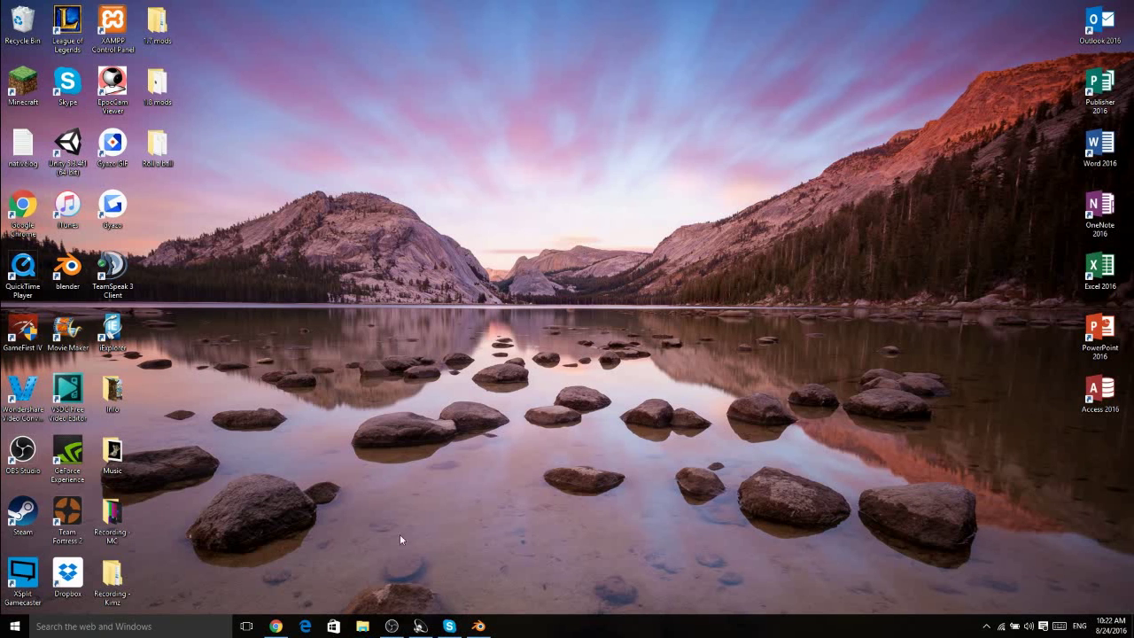
Review the opened browser pages for Minecraft Forge 1.8, LunatriusCore and Schematica.
left_click(276, 626)
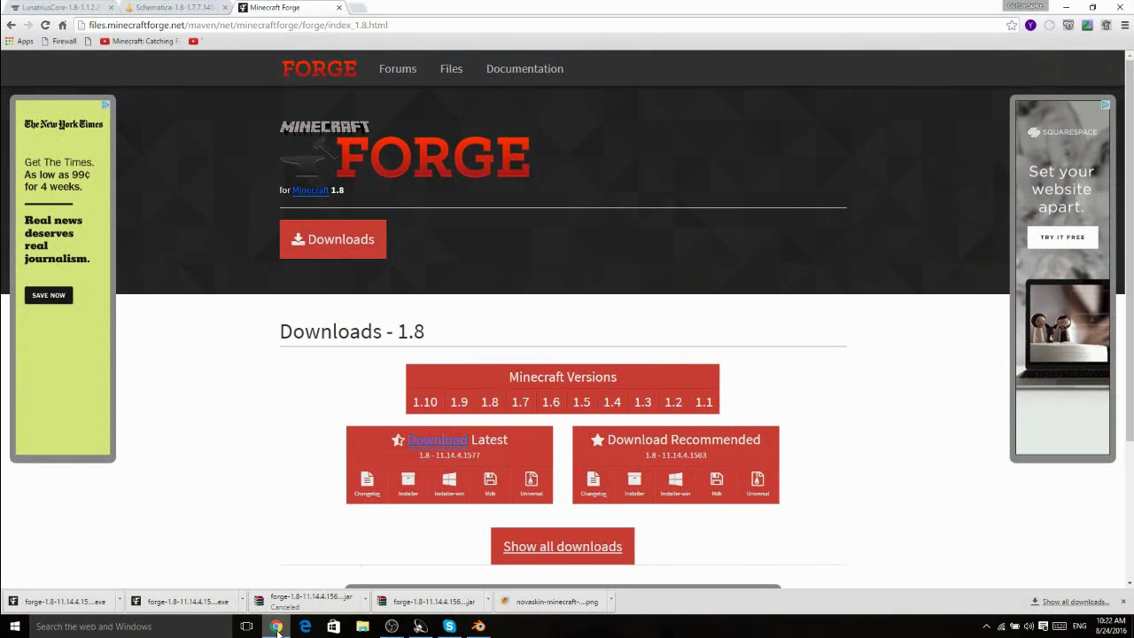
left_click(77, 7)
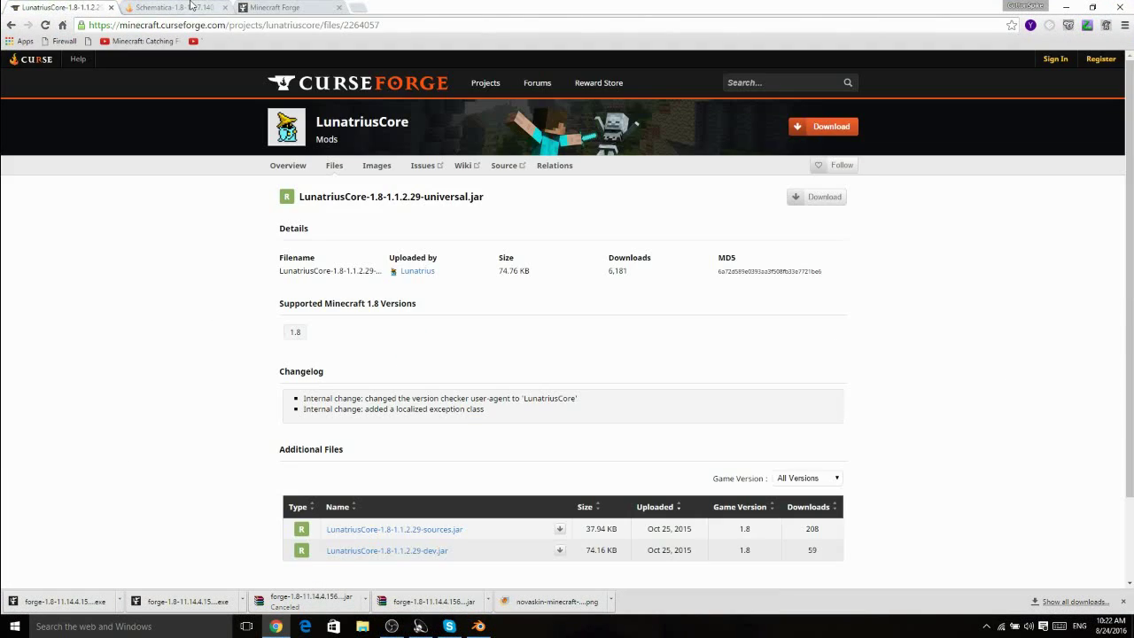
left_click(189, 6)
left_click(277, 8)
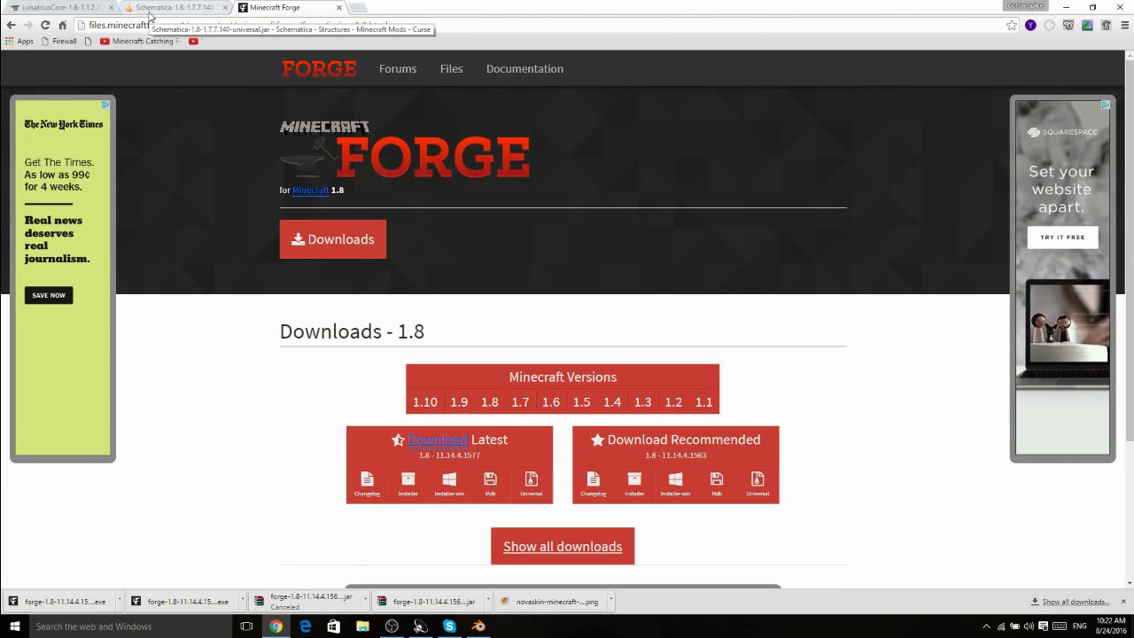
left_click(67, 7)
left_click(173, 7)
left_click(74, 6)
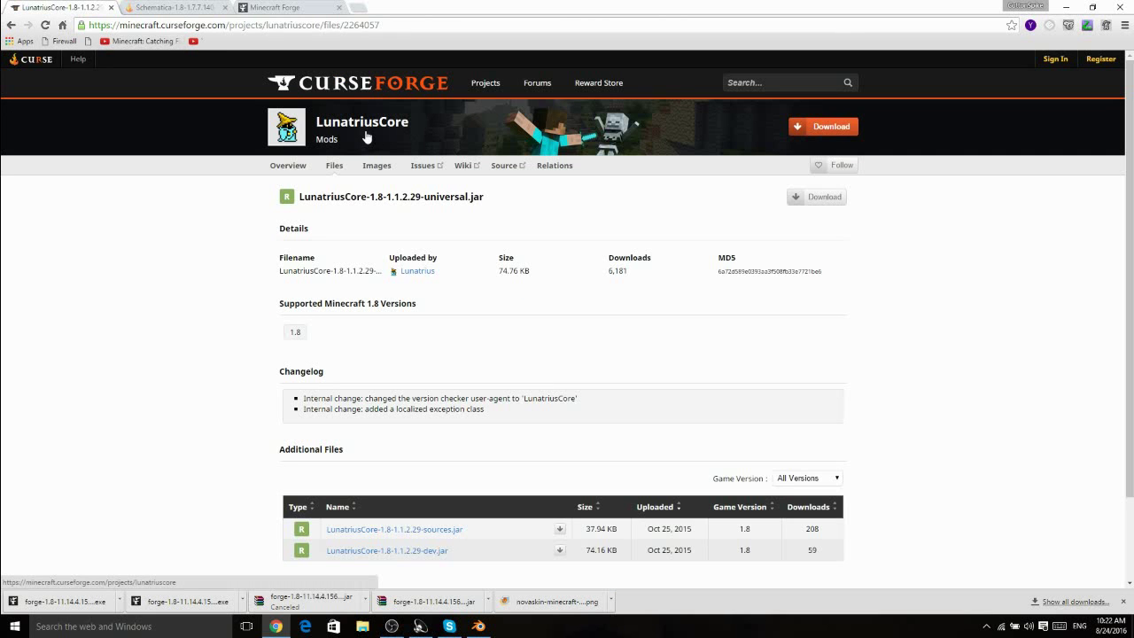
left_click(191, 7)
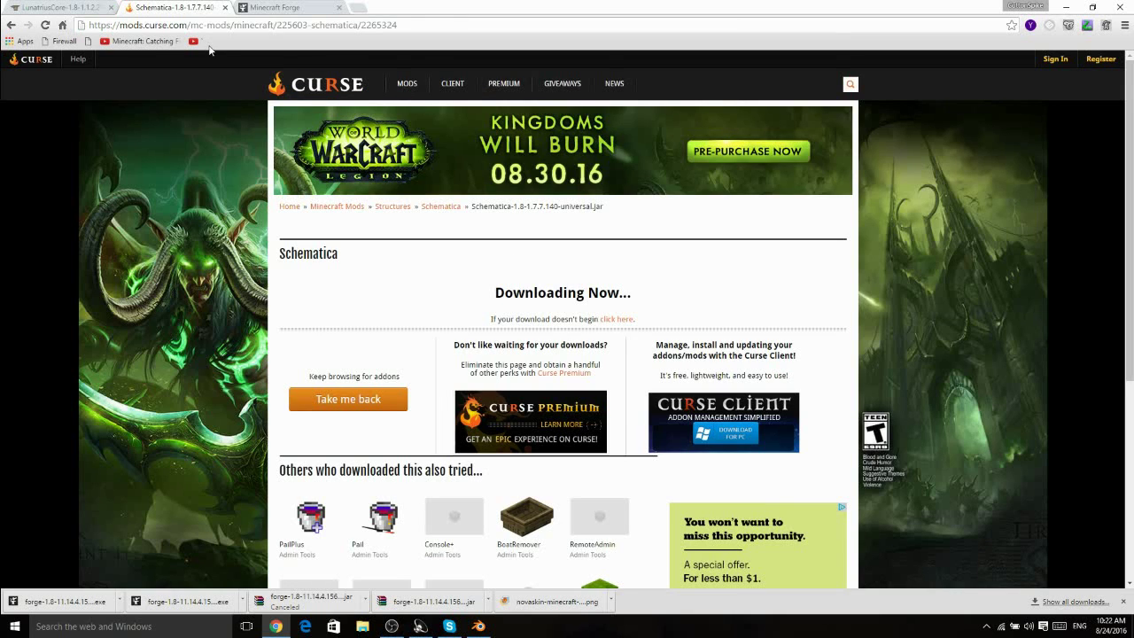
left_click(280, 11)
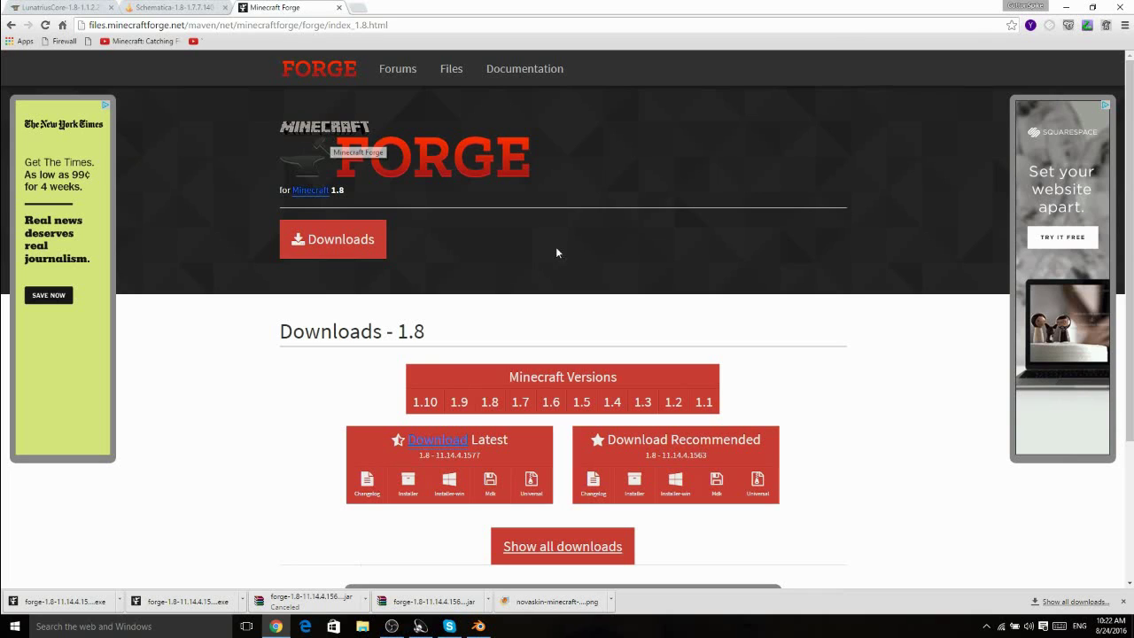
Download the recommended Windows installer of Forge 1.8 (11.14.4.1563), skipping the advertisement page.
mouse_move(491, 401)
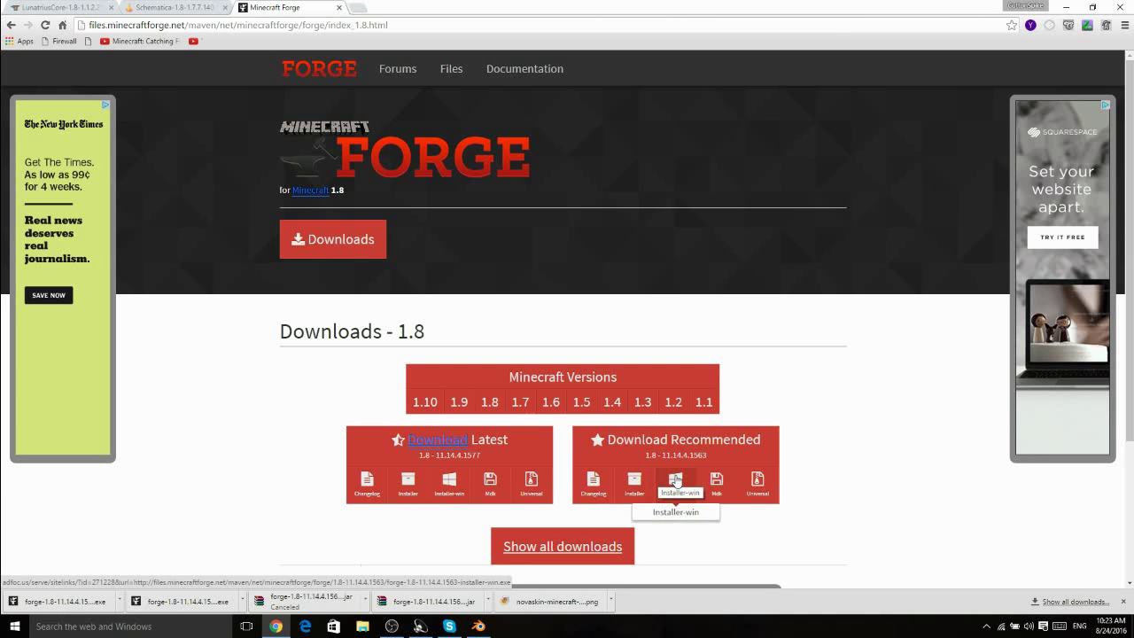
left_click(675, 481)
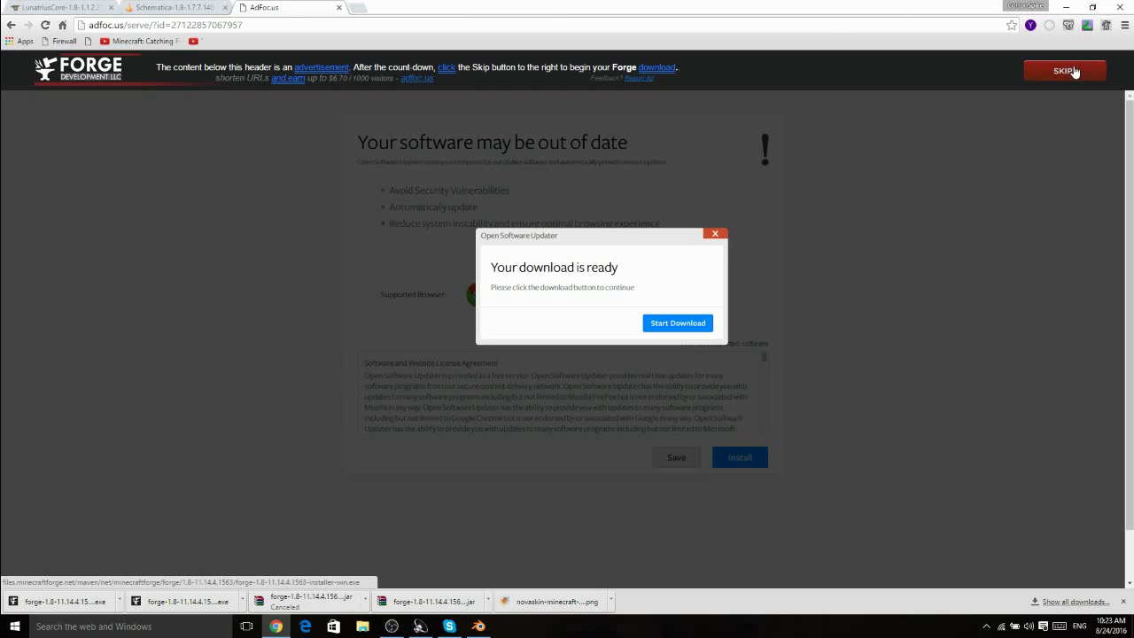
left_click(1078, 70)
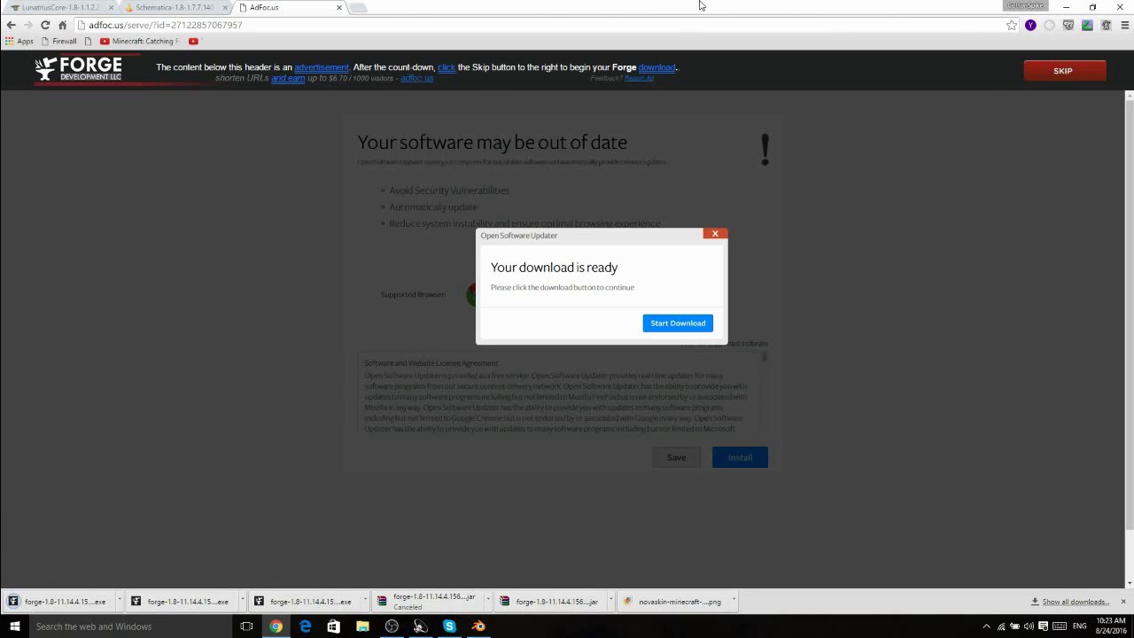
Dock the browser beside the desktop and put the downloaded Forge installer on the desktop.
key("super+Right")
left_click(385, 4)
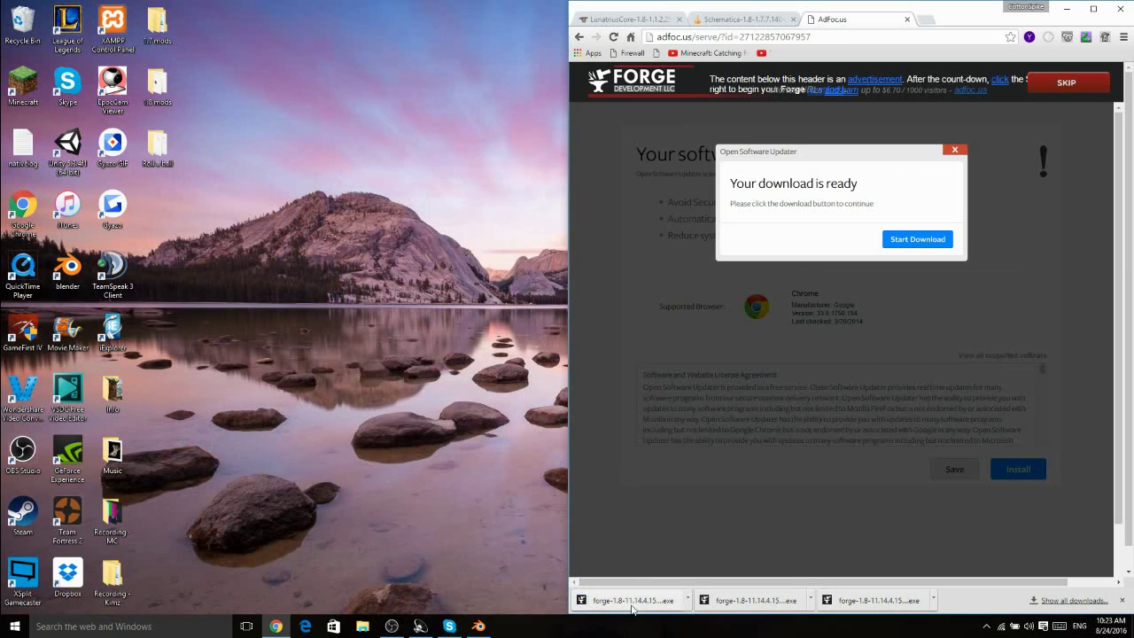
left_click_drag(600, 603, 163, 221)
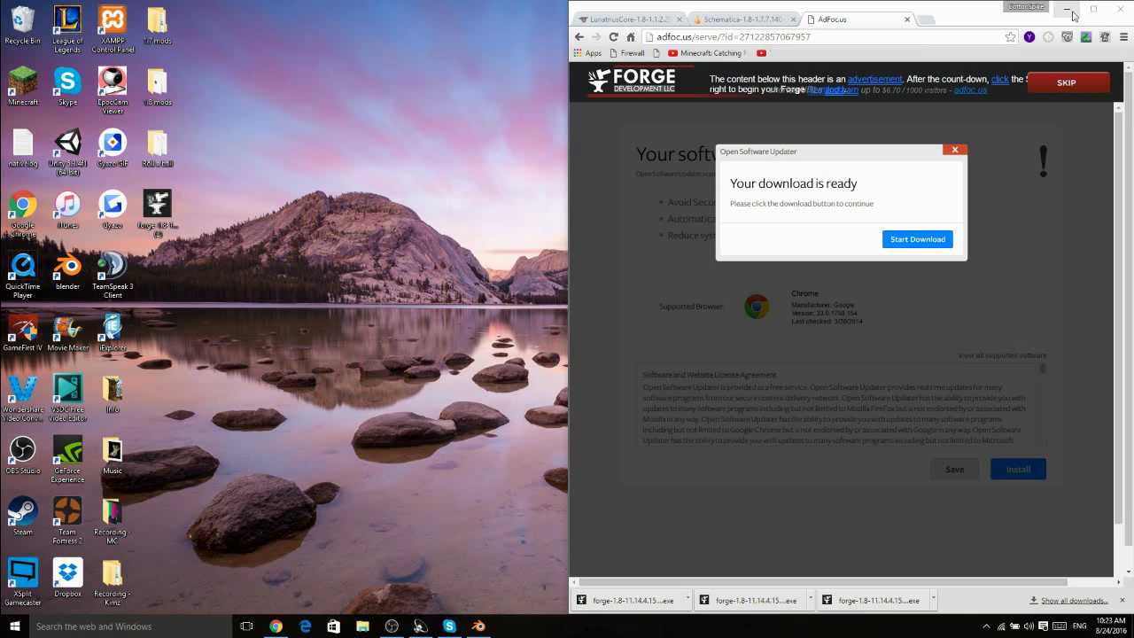
Run the Forge installer from the desktop and install the client into the default .minecraft folder.
left_click(164, 223)
double_click(165, 223)
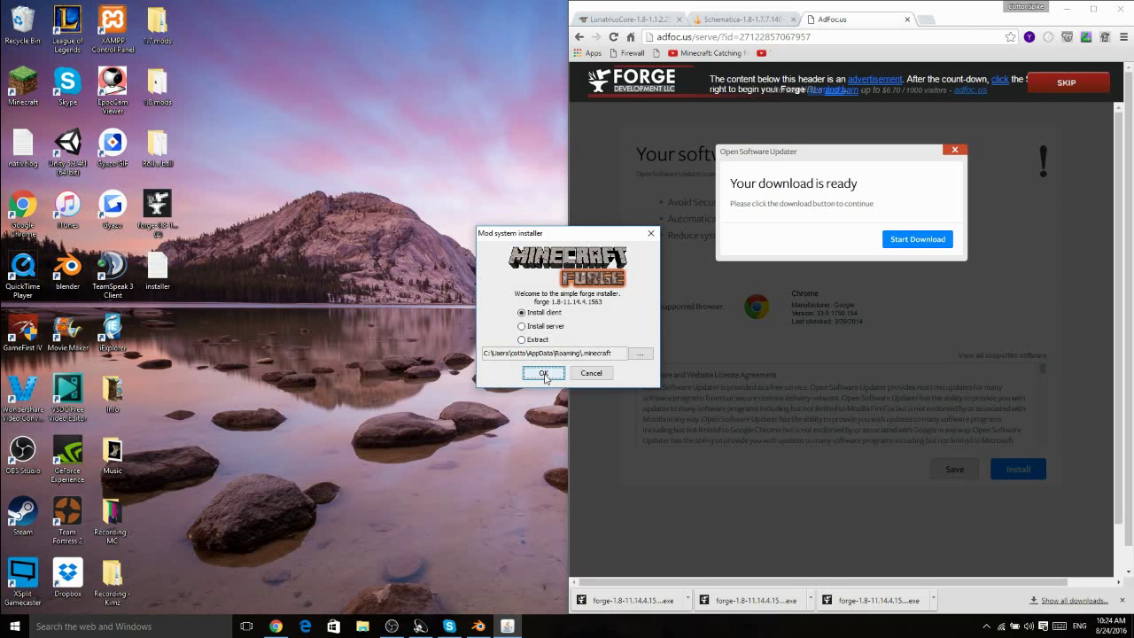
left_click(551, 376)
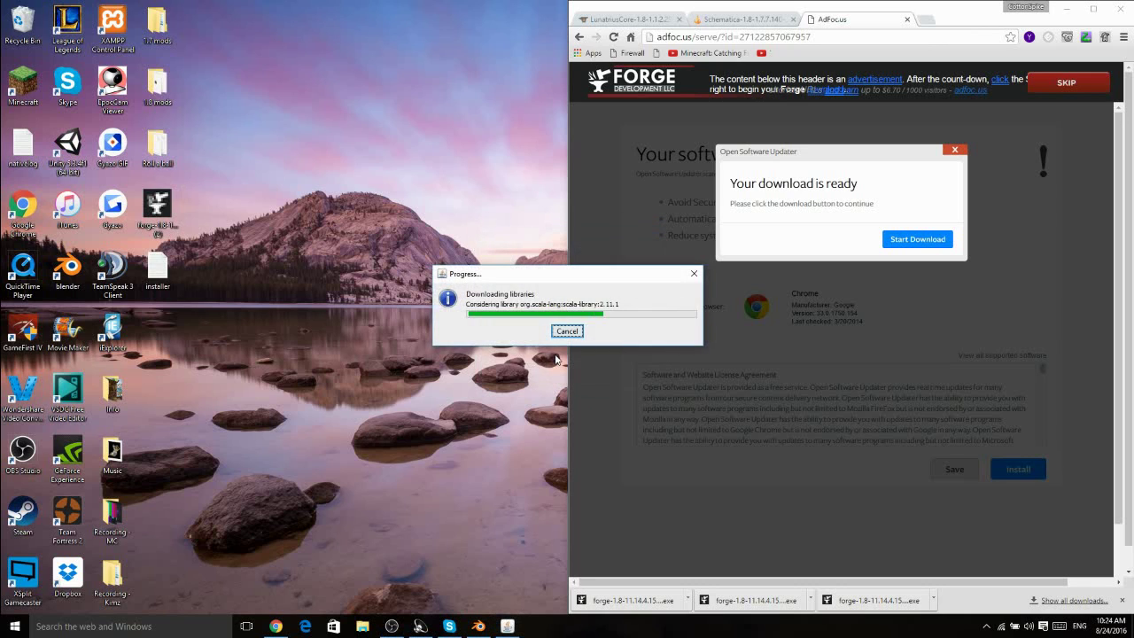
left_click(568, 326)
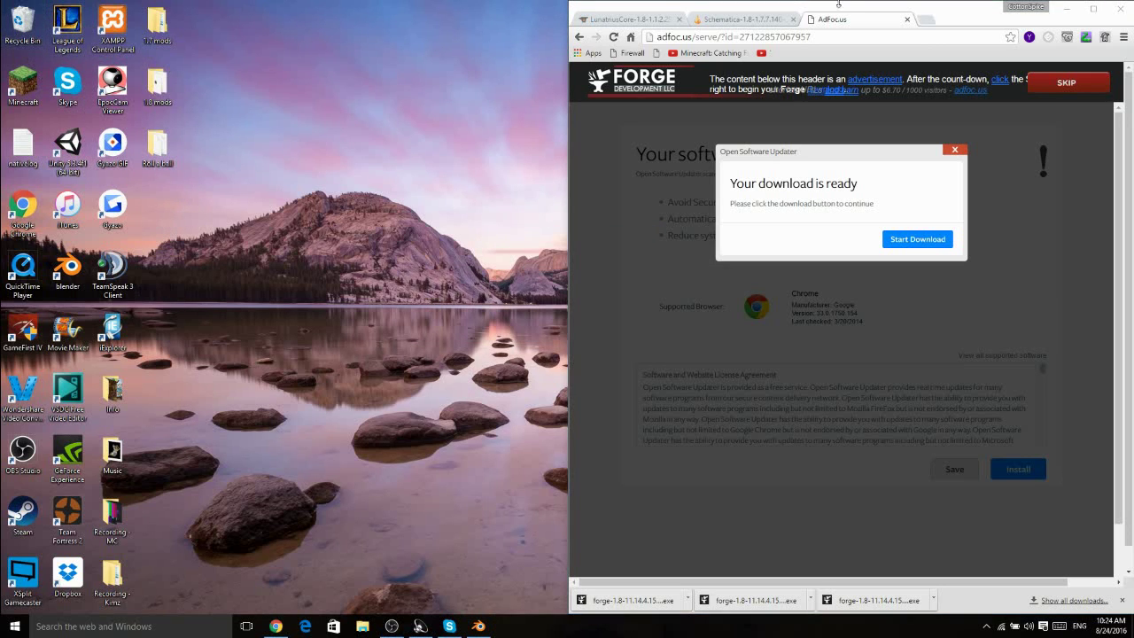
Close the AdFoc.us page, get the browser out of the way and open the Minecraft launcher.
left_click(908, 20)
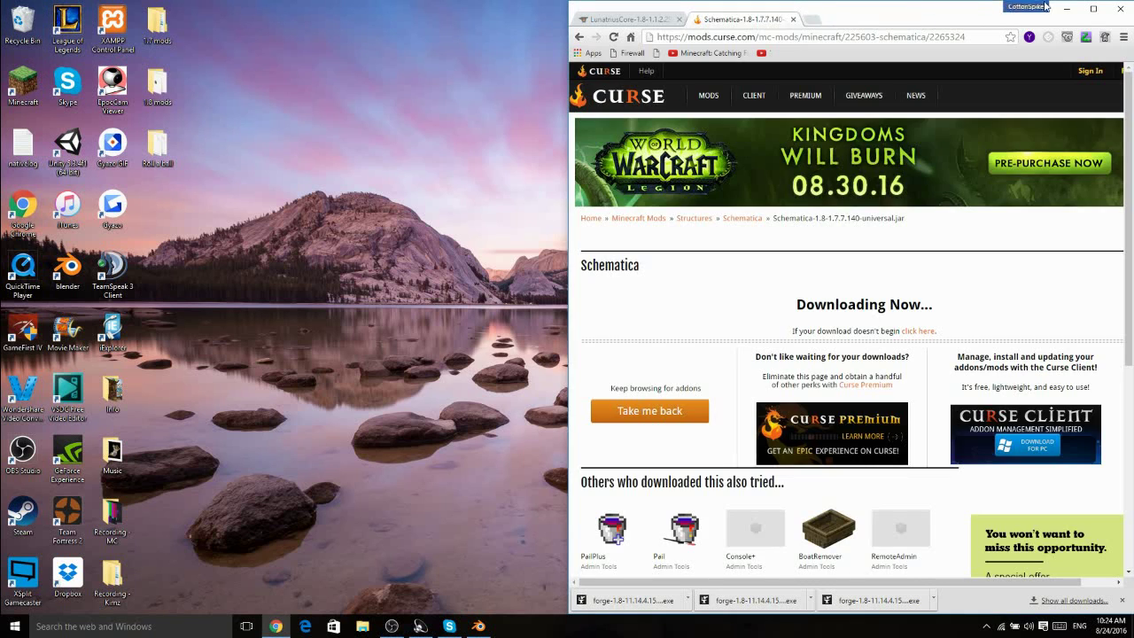
left_click(1068, 8)
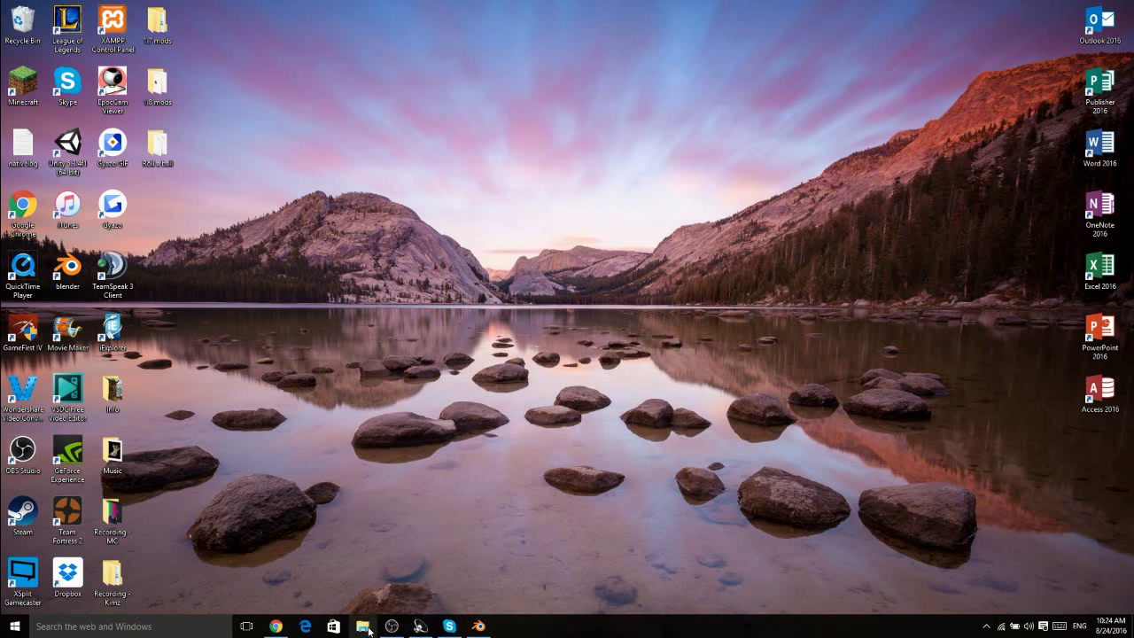
right_click(24, 71)
left_click(53, 82)
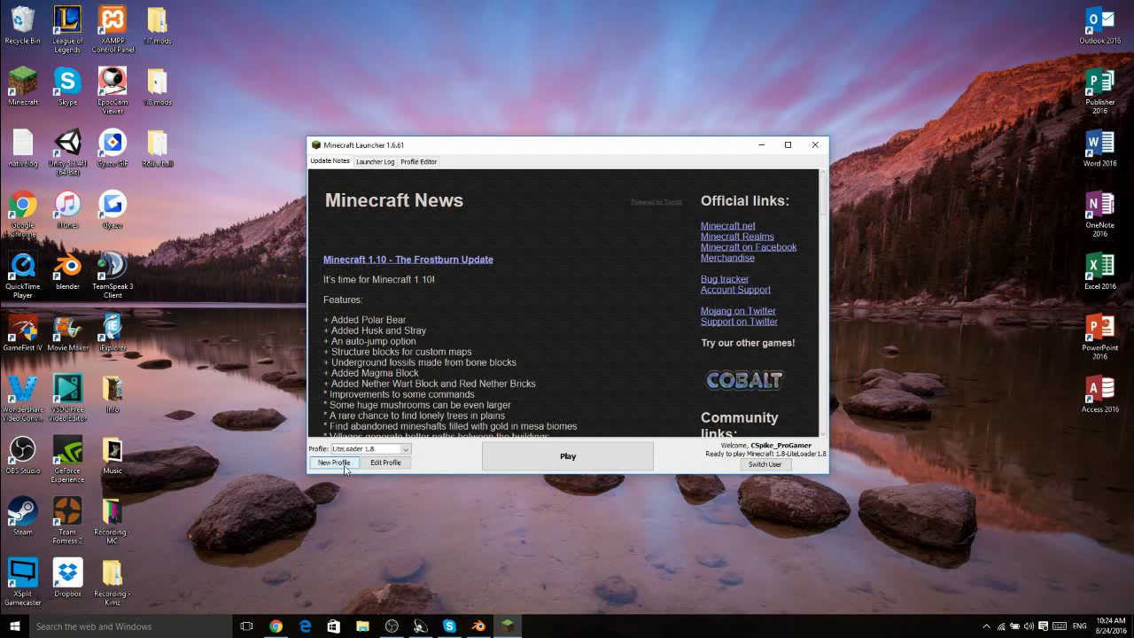
Create and save a launcher profile named "Forge 1.8" that uses version release 1.8-forge1.8-11.14.4.1563.
left_click(336, 462)
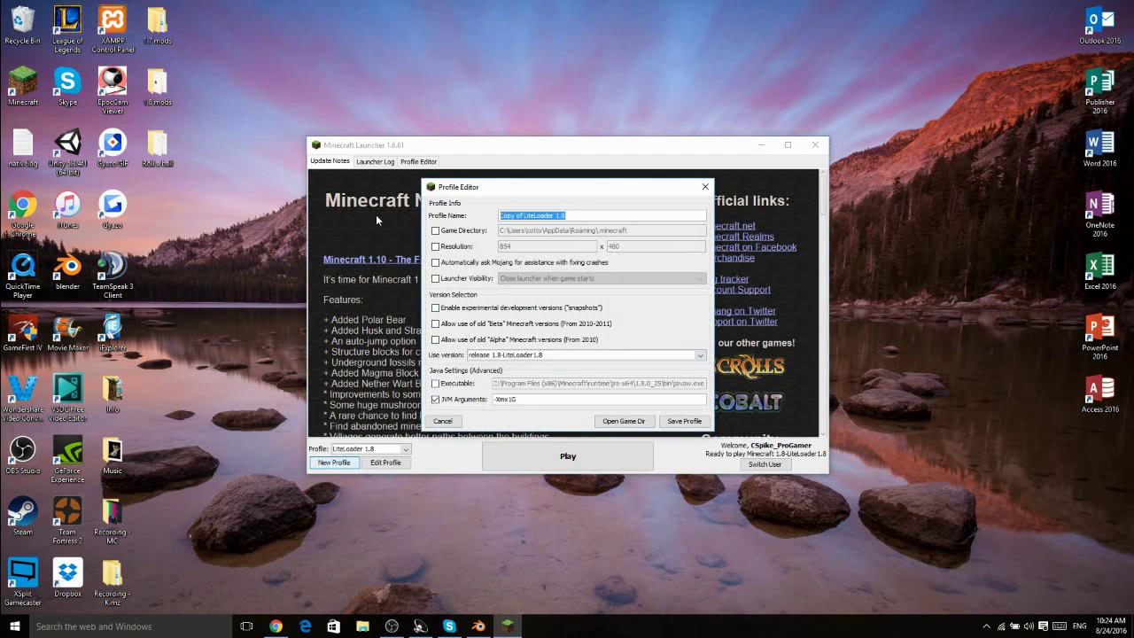
type("Forge 1.8")
left_click(567, 357)
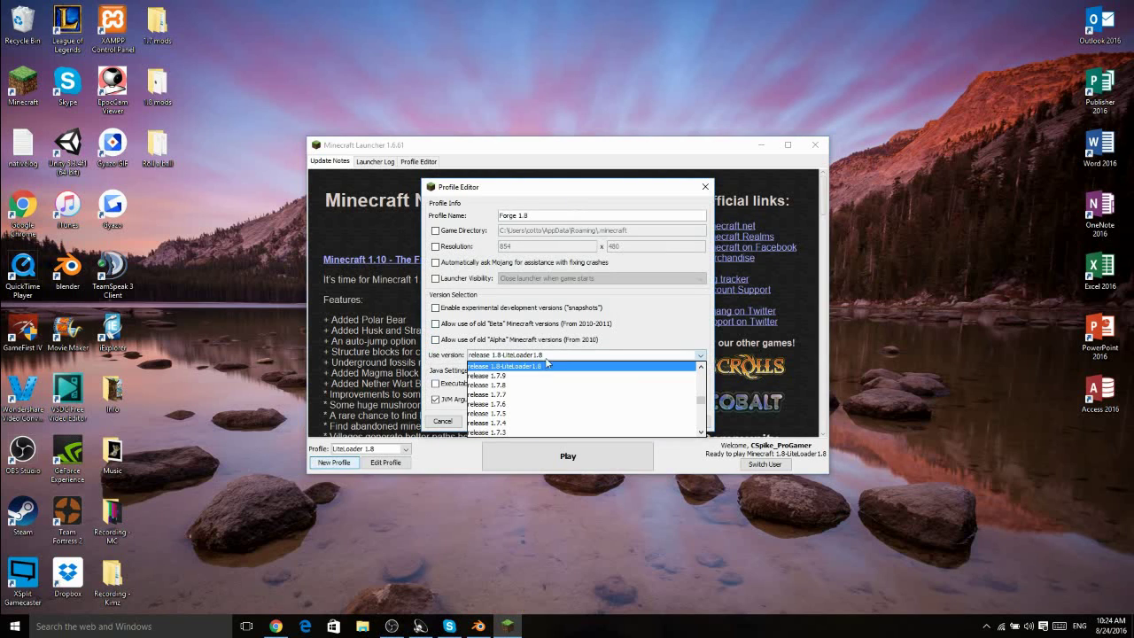
left_click_drag(700, 405, 706, 434)
left_click(598, 429)
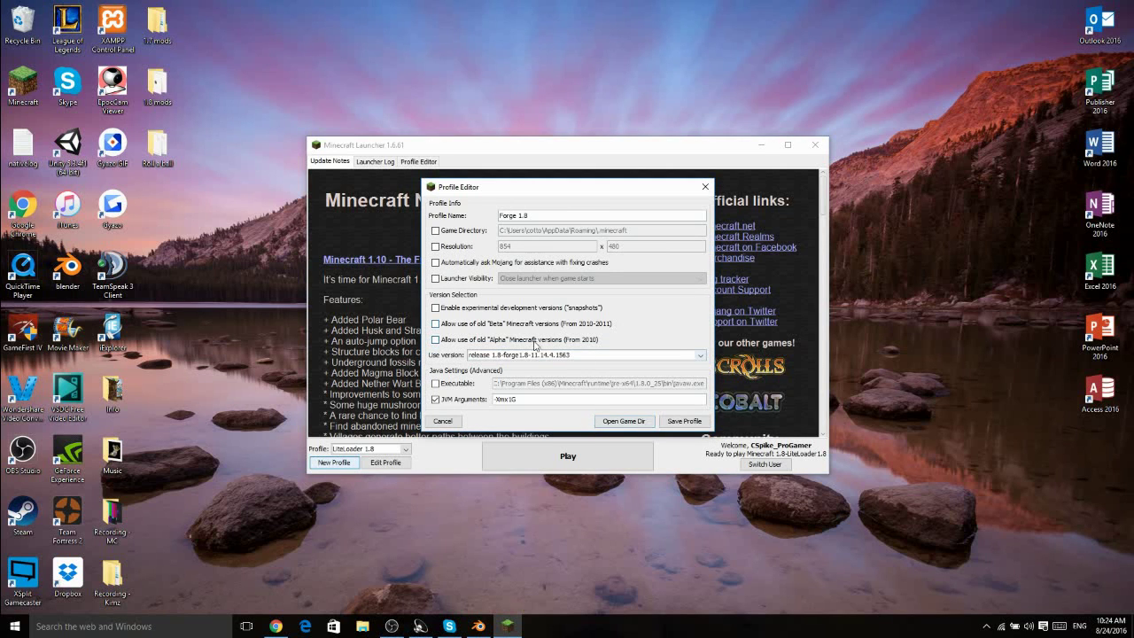
left_click(685, 423)
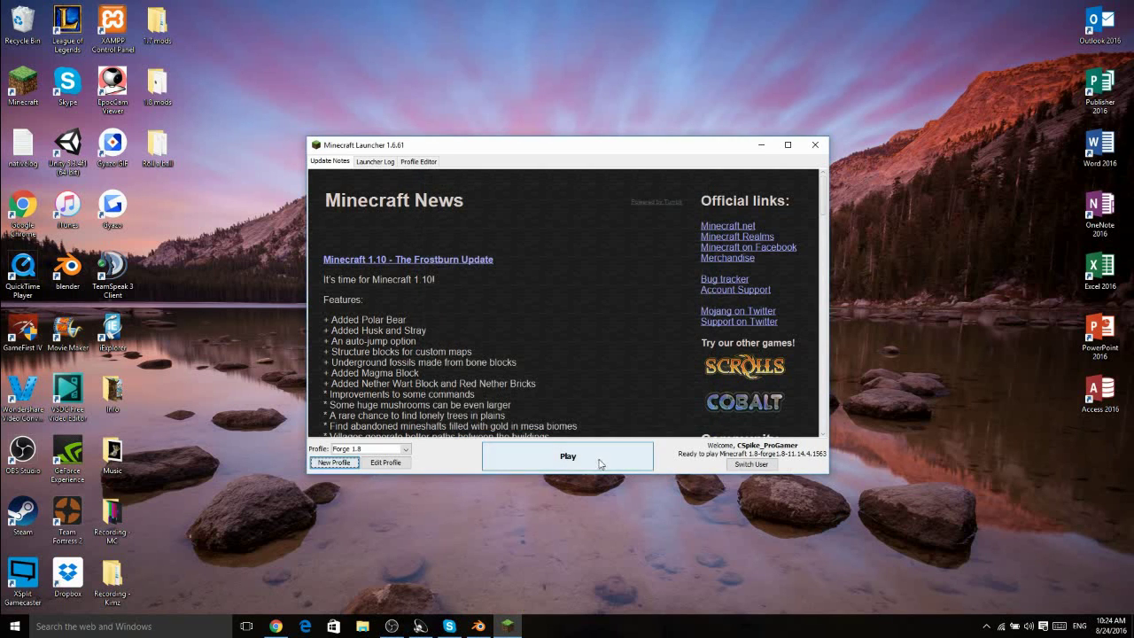
Start the game with the Forge 1.8 profile, check its mod list and quit the game.
left_click(580, 455)
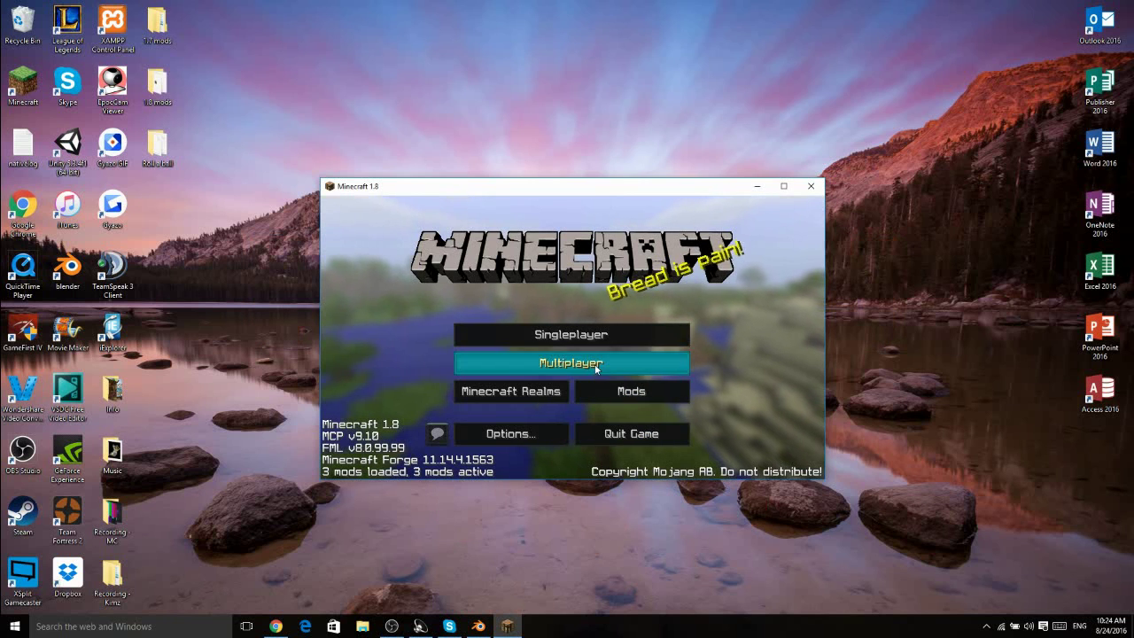
left_click(673, 391)
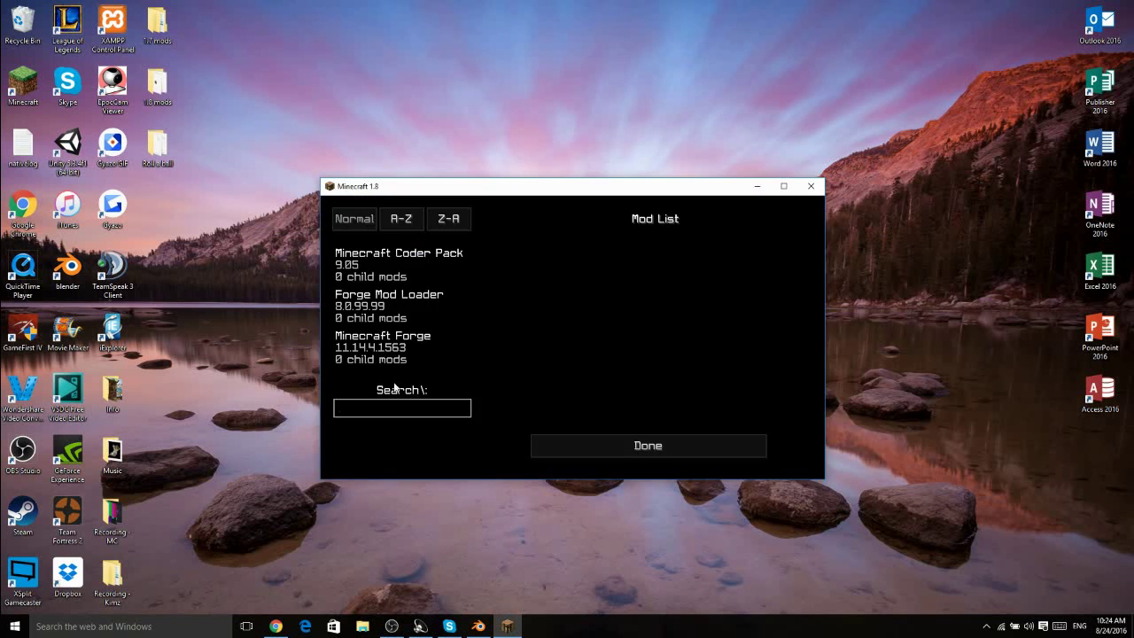
left_click(657, 449)
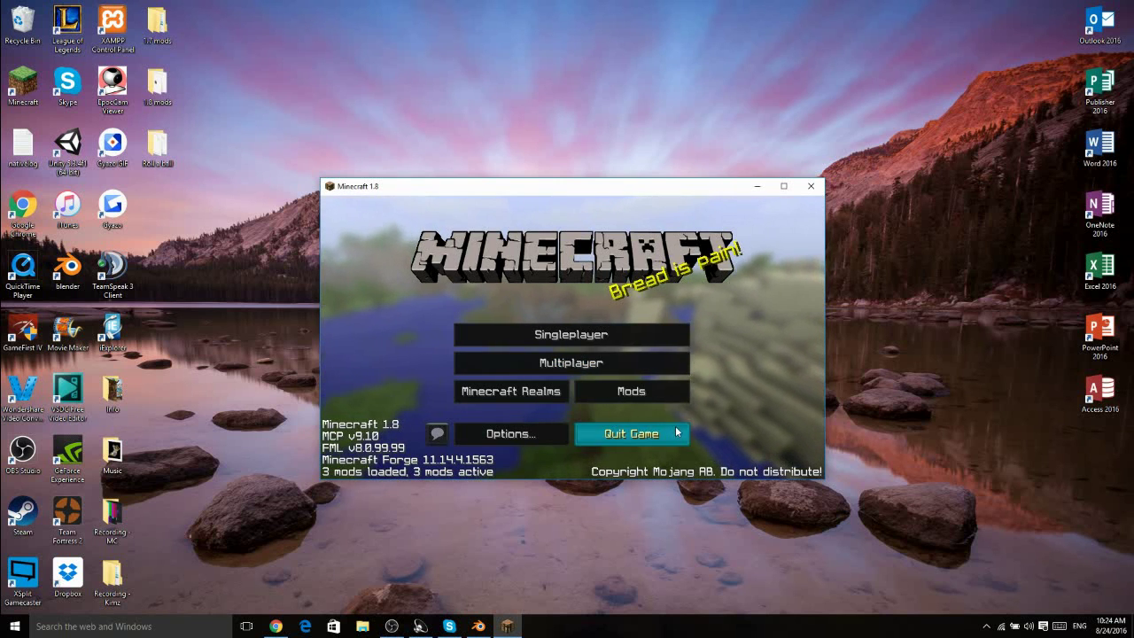
left_click(629, 433)
Switch back to the browser and keep its window docked beside the desktop.
left_click(276, 626)
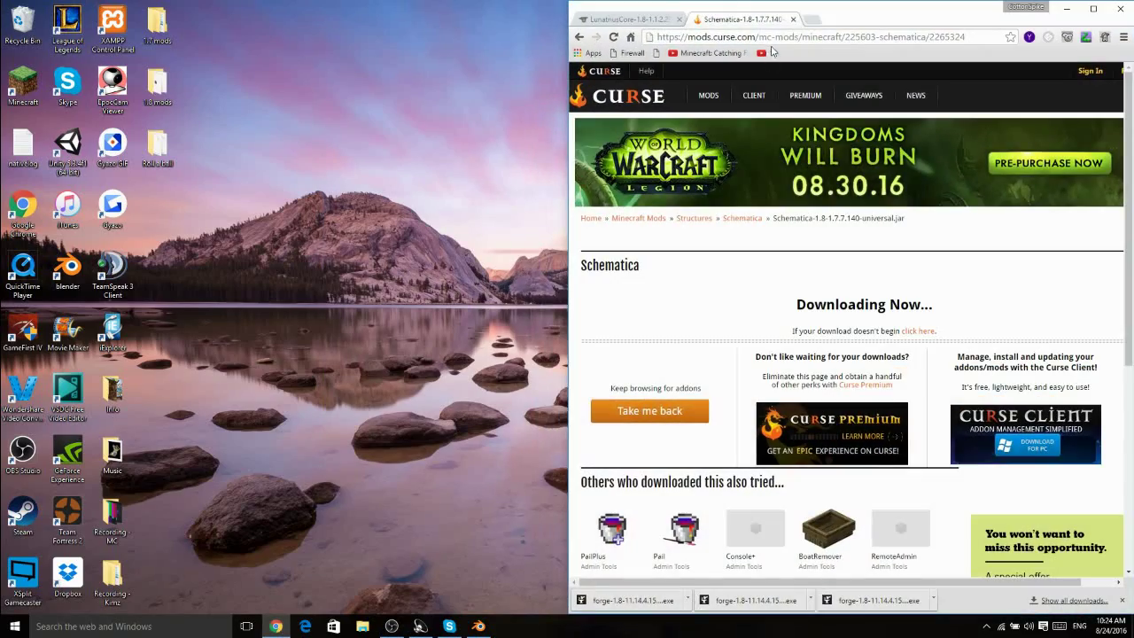
left_click(1092, 7)
left_click_drag(786, 6, 1110, 149)
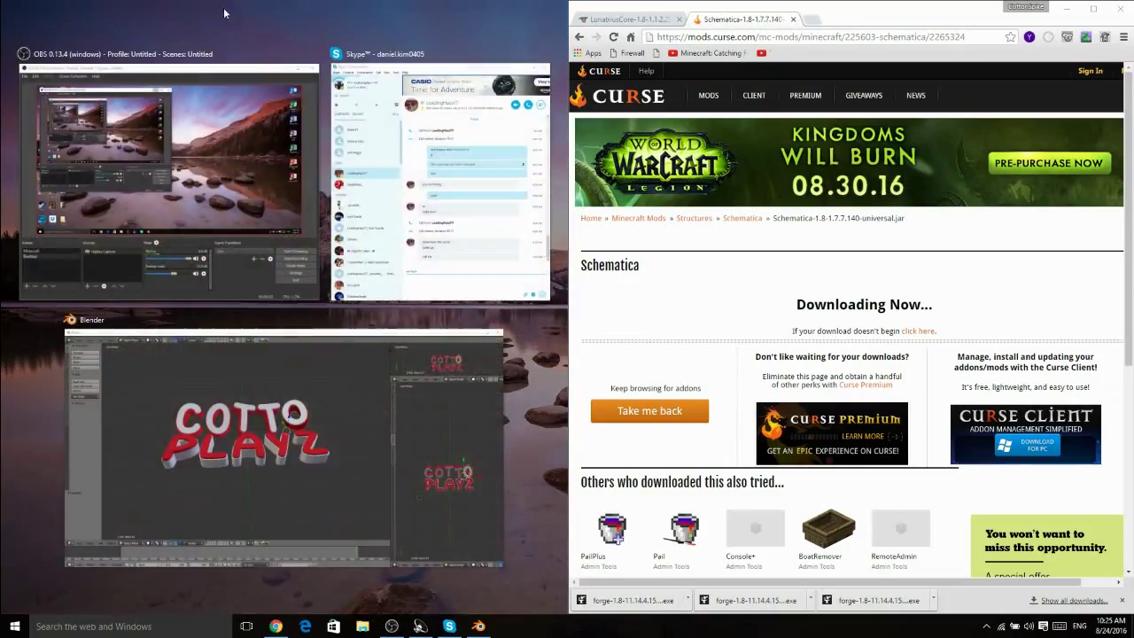
left_click(241, 6)
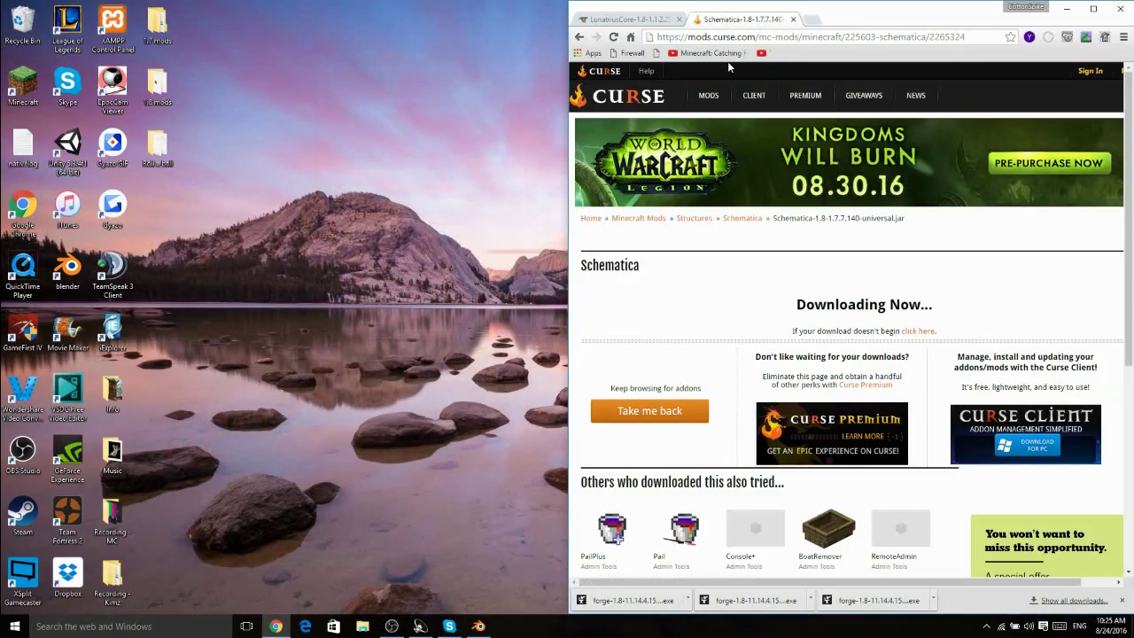
Download LunatriusCore-1.8-1.1.2.29-universal.jar from CurseForge, keep the flagged file and place it on the desktop.
left_click(626, 19)
scroll(1129, 211, "down", 1)
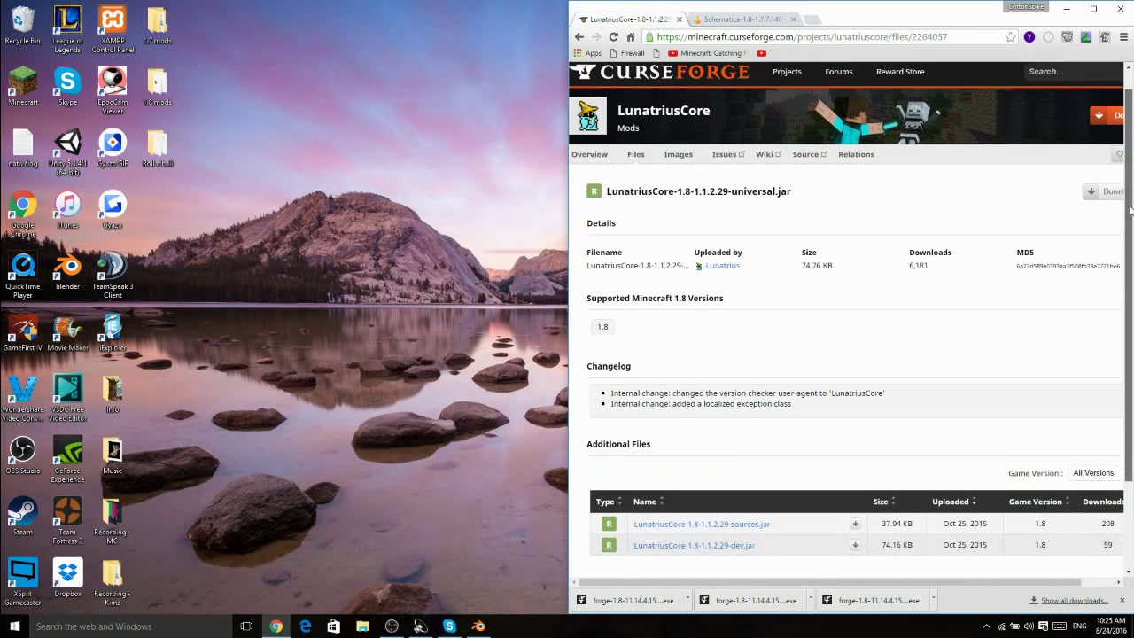
left_click(1106, 179)
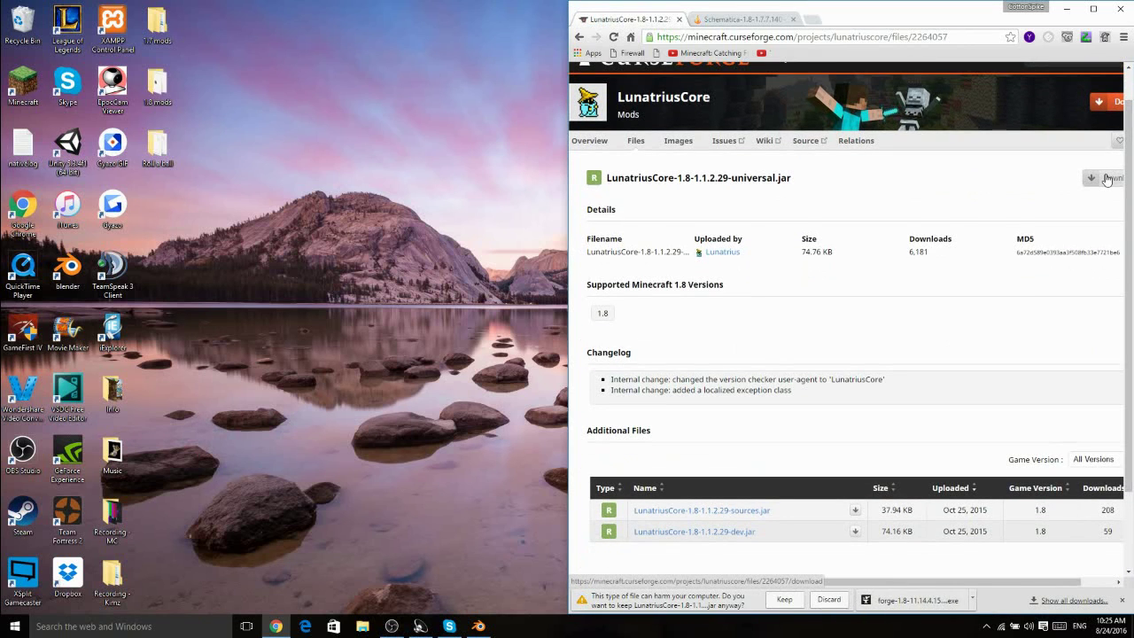
left_click(784, 599)
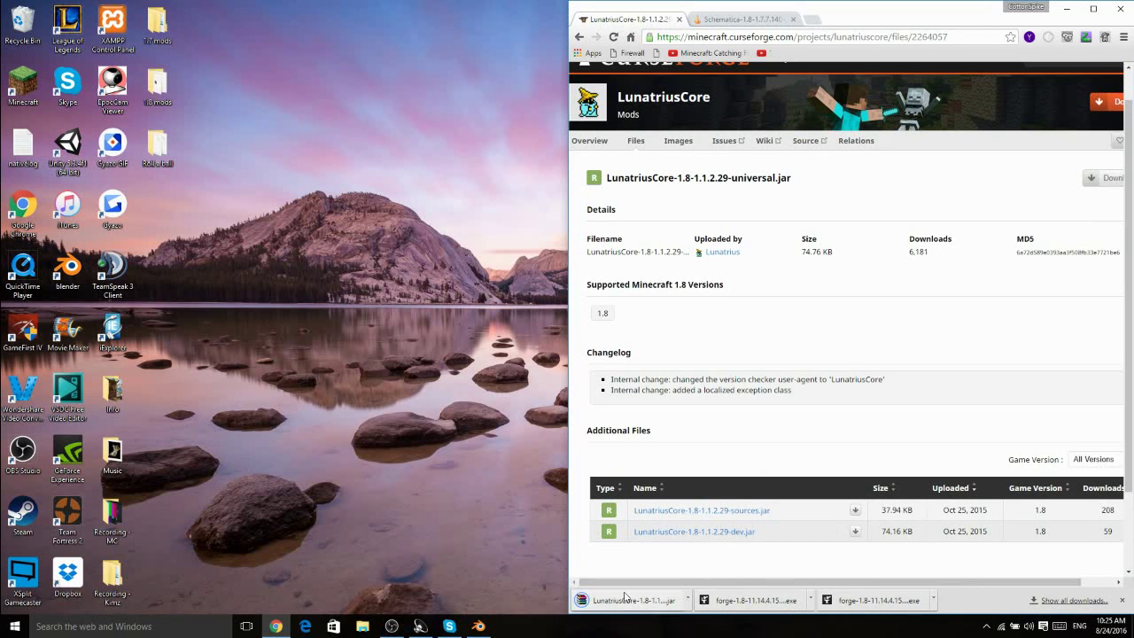
left_click_drag(626, 600, 337, 276)
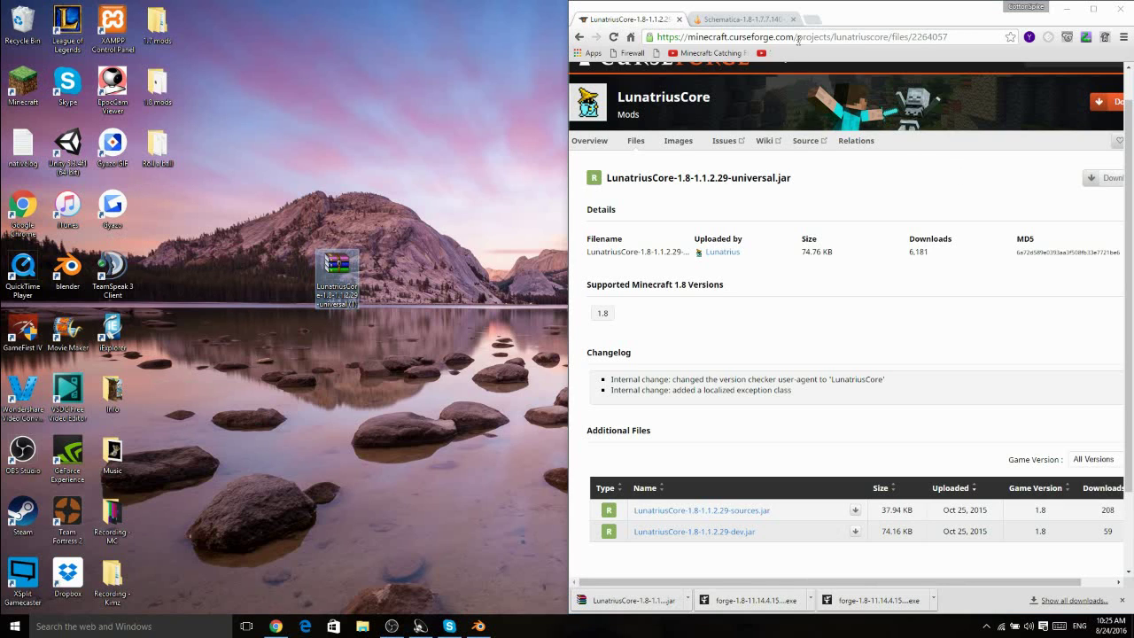
Download Schematica-1.8-1.7.7.140-universal.jar, keep the flagged file and place it on the desktop below the LunatriusCore file.
left_click(745, 19)
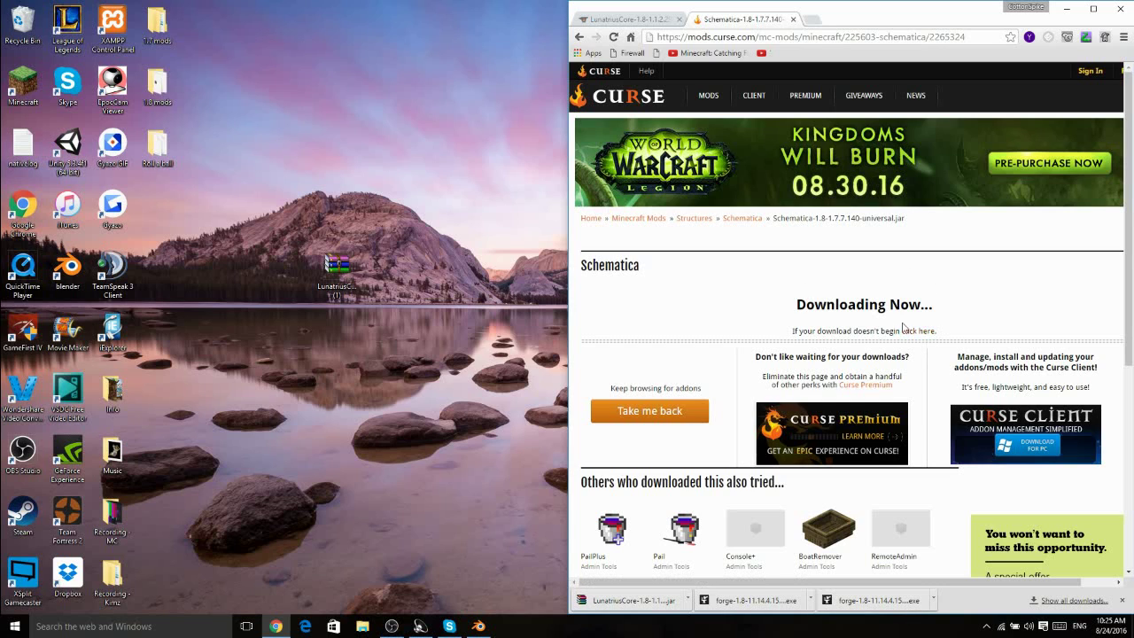
left_click(612, 38)
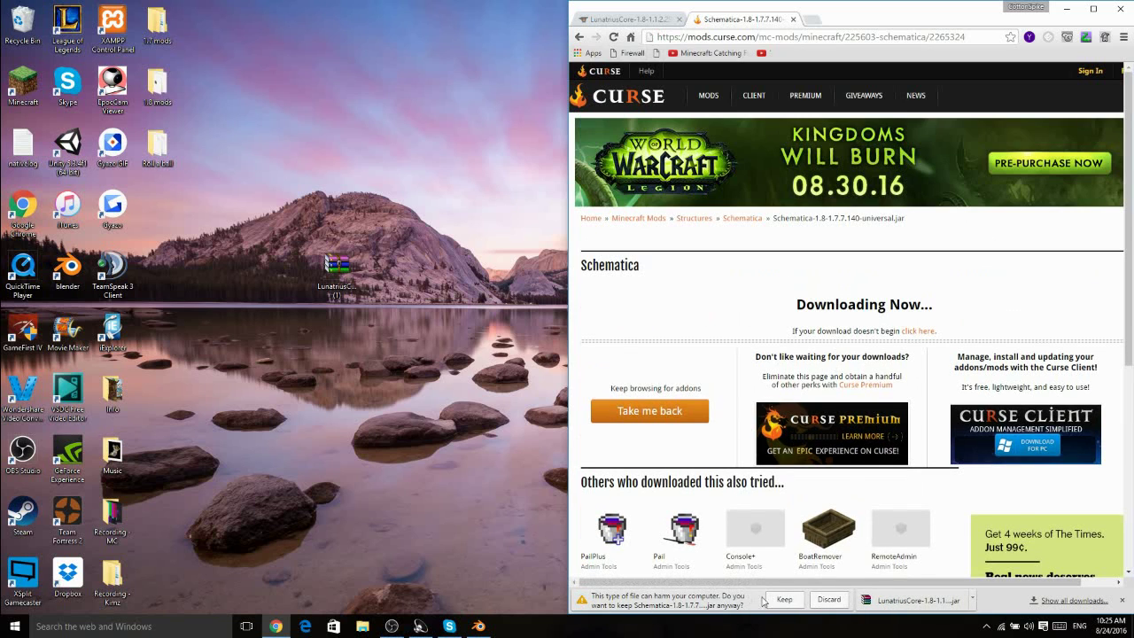
left_click(785, 600)
left_click_drag(671, 605, 335, 315)
left_click_drag(158, 203, 338, 328)
Show the full desktop and select the downloaded LunatriusCore and Schematica files.
mouse_move(278, 183)
left_mouse_down()
mouse_move(422, 439)
mouse_move(395, 437)
left_mouse_up()
key("super+d")
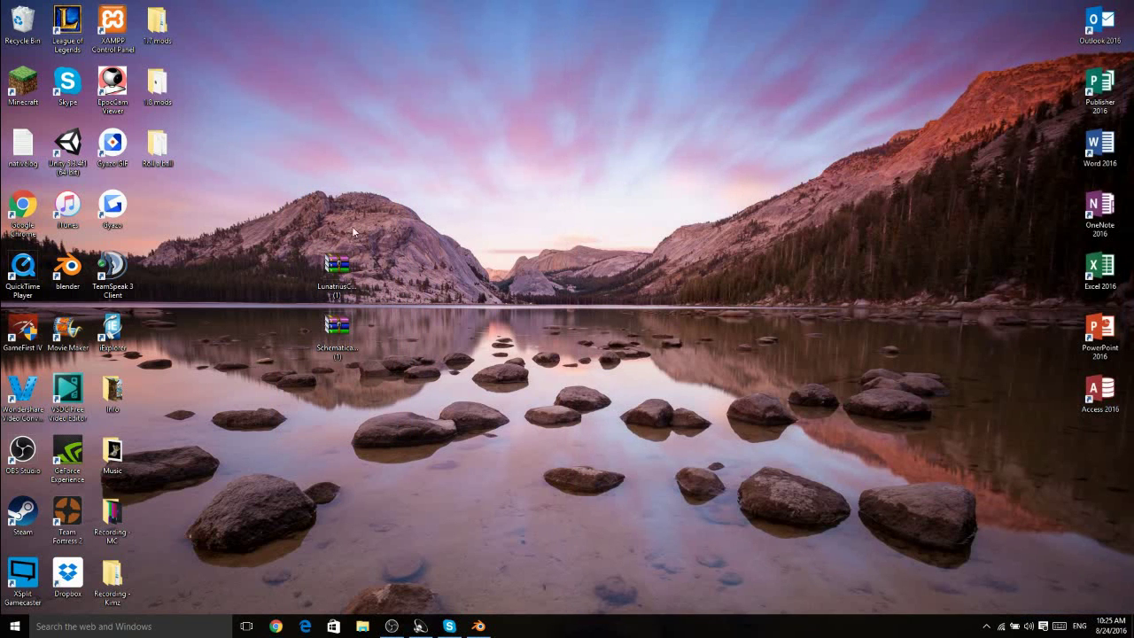
left_click_drag(211, 186, 421, 454)
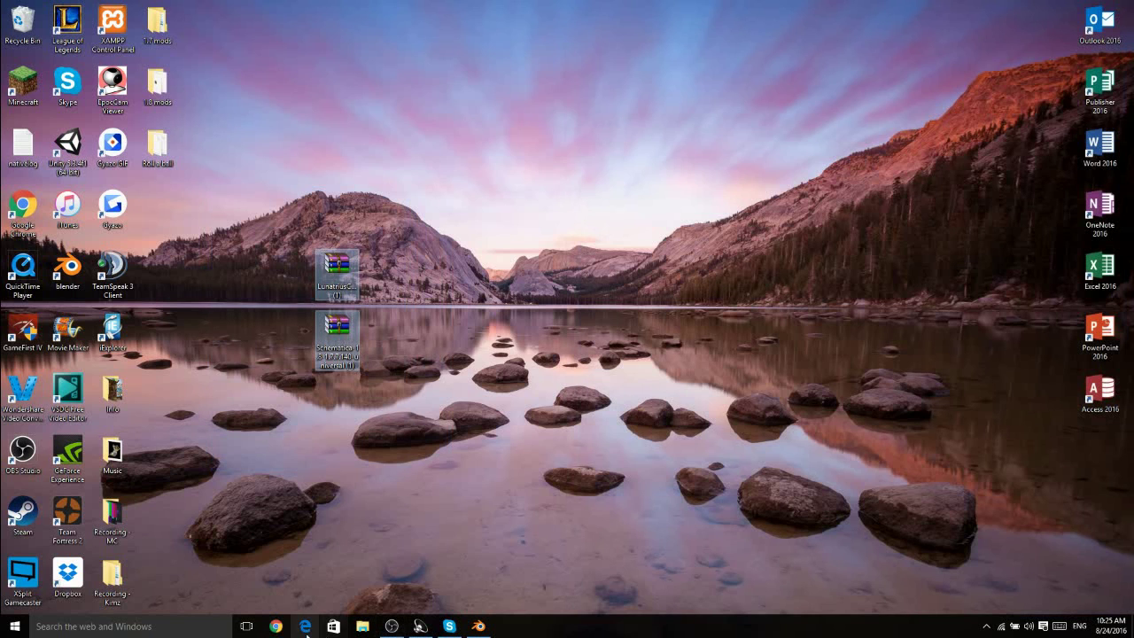
Go to %appdata% in a File Explorer window to reach the Roaming folder, and close the window.
left_click(362, 626)
left_click(600, 107)
left_click_drag(690, 99, 791, 62)
left_click(754, 142)
type("%appdata%")
key("Return")
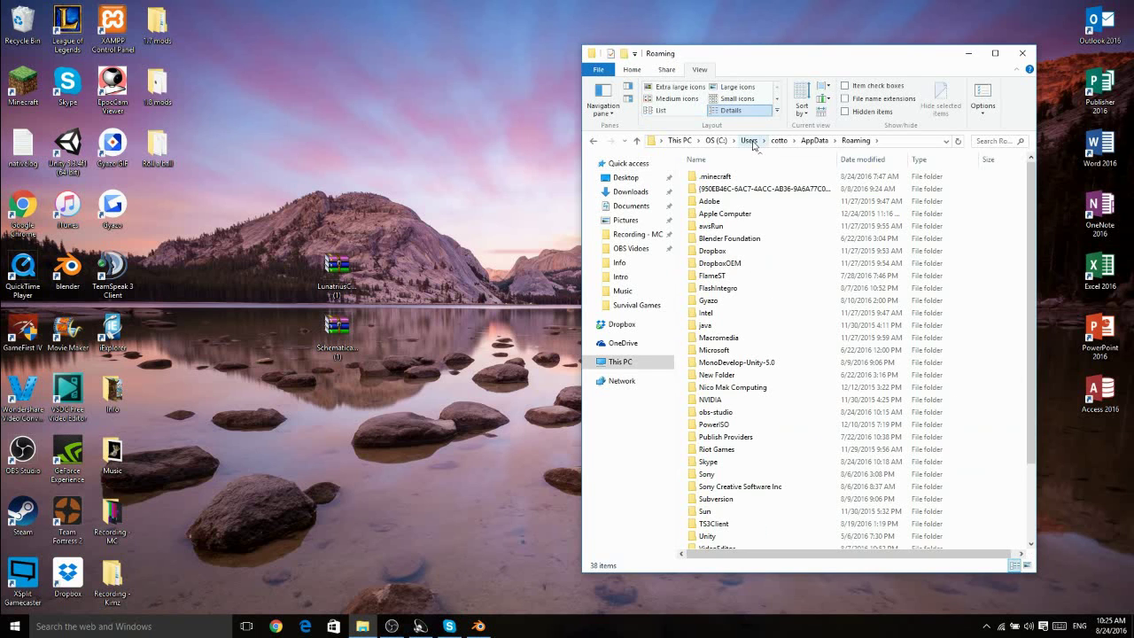
left_click(1023, 53)
Open the Roaming folder by searching Windows for %appdata%, clear its address field and close the window.
left_click(127, 626)
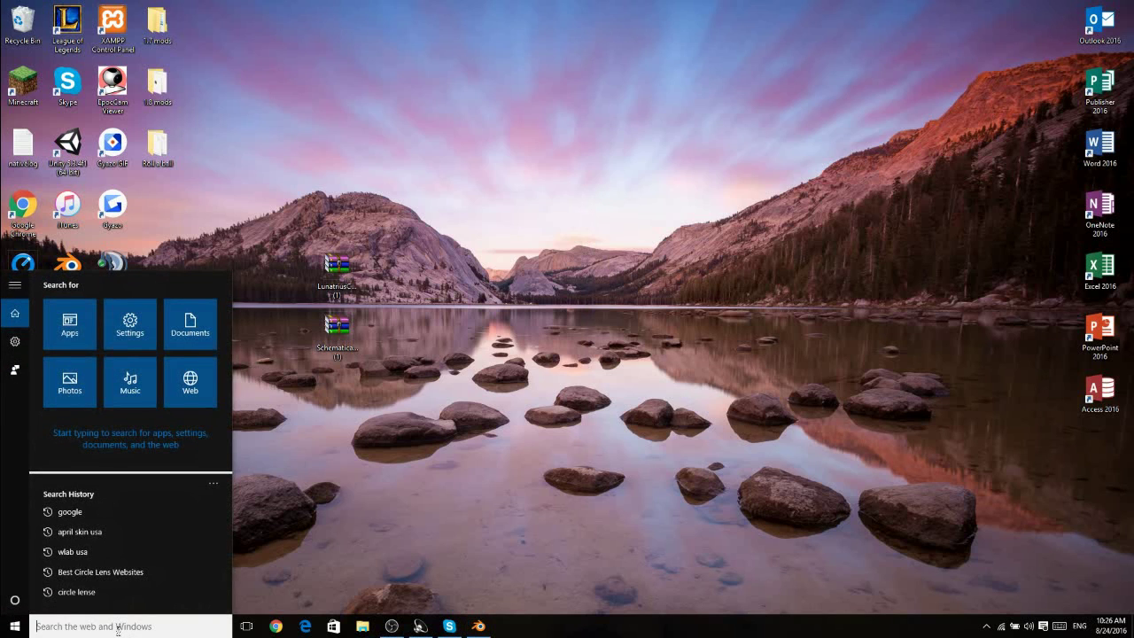
type("%appdata")
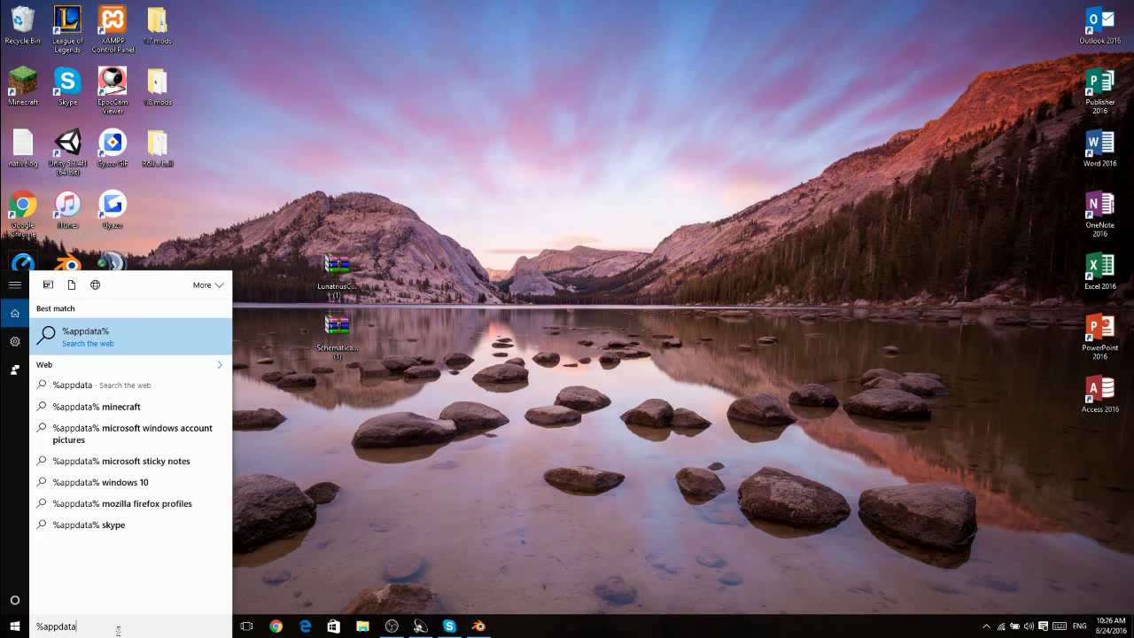
type("%")
key("Return")
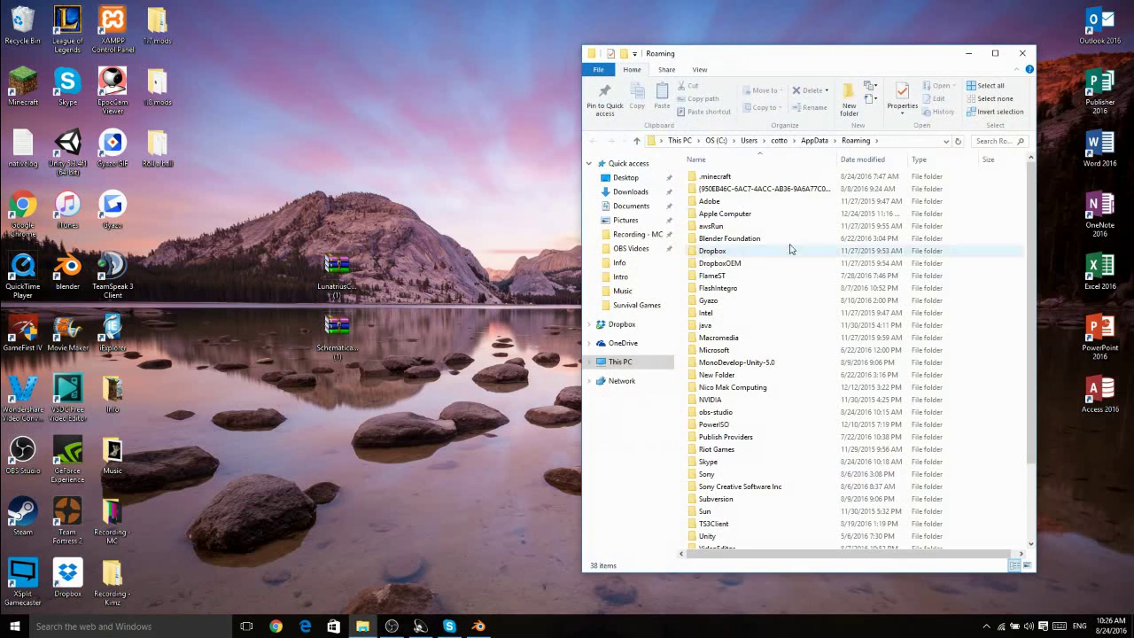
left_click(896, 142)
key("BackSpace")
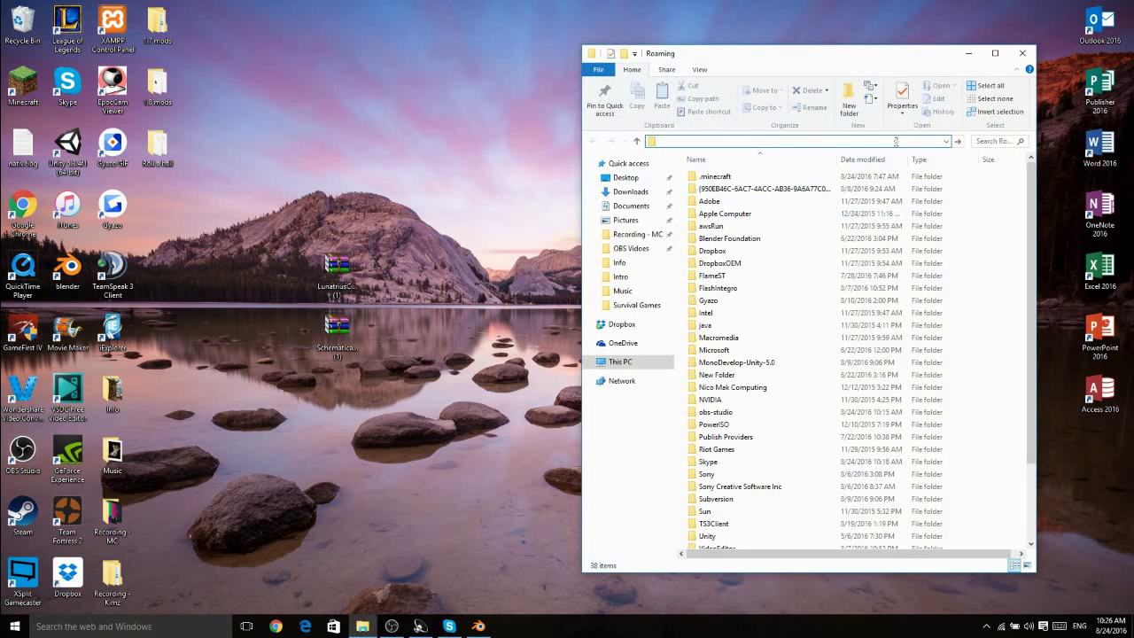
left_click(1022, 53)
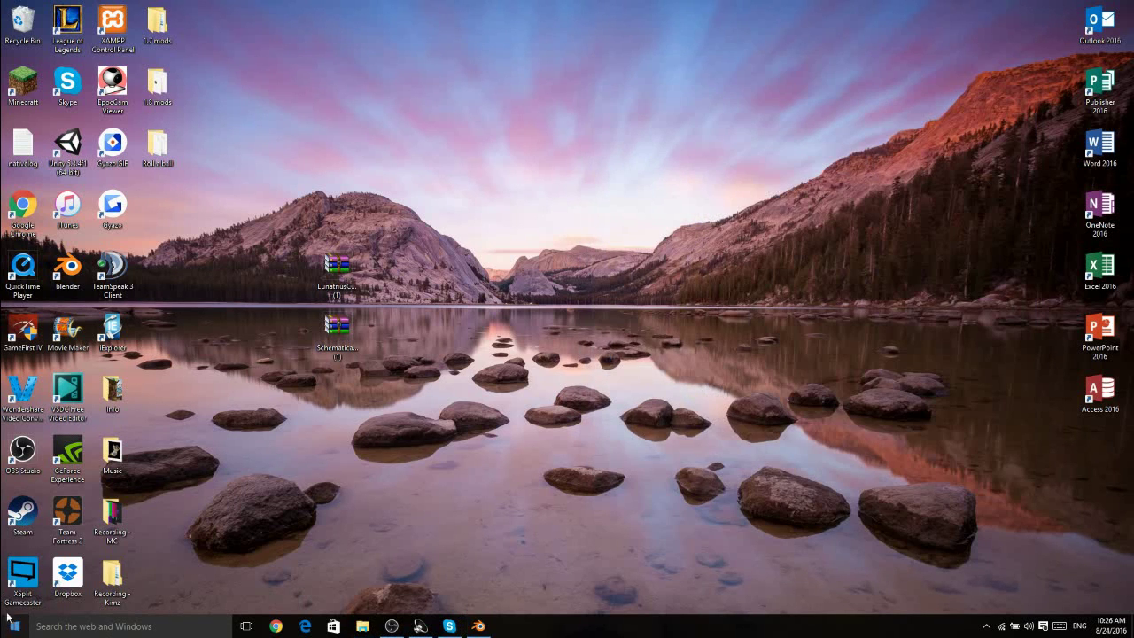
Open the Roaming folder through the Run dialog and go to the mods folder inside .minecraft.
right_click(16, 624)
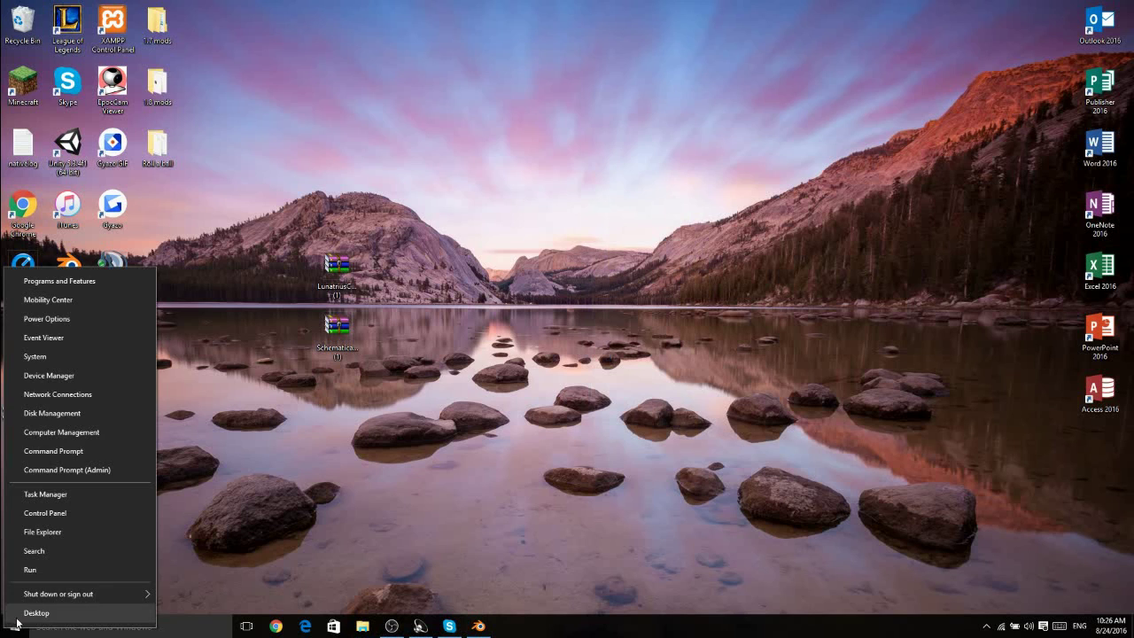
left_click(49, 572)
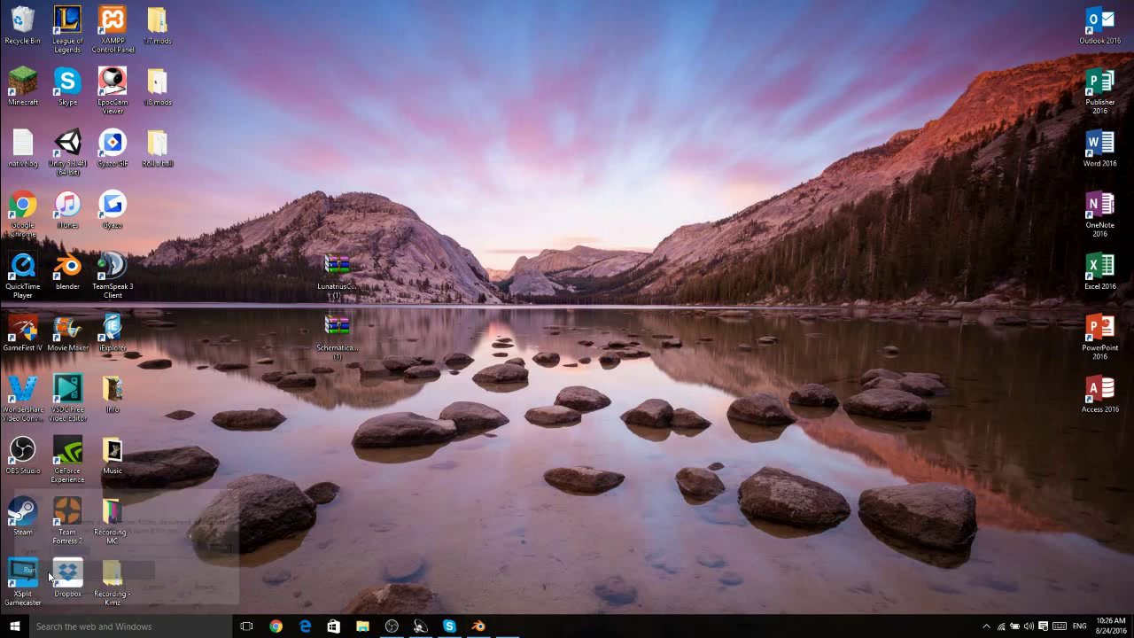
key("Return")
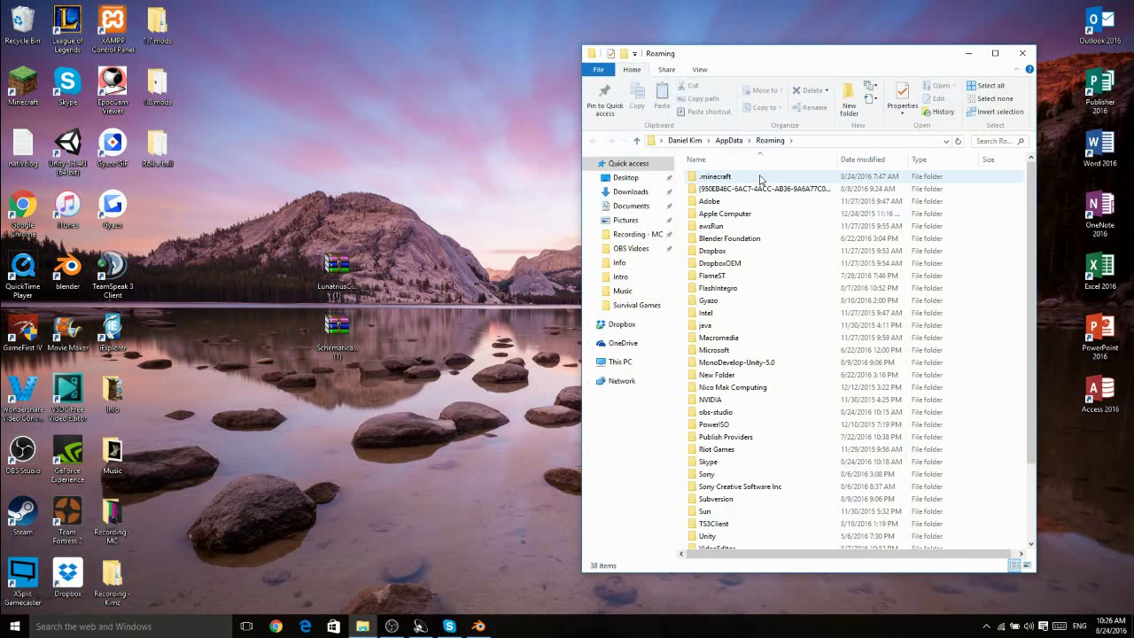
left_click_drag(1033, 215, 1033, 310)
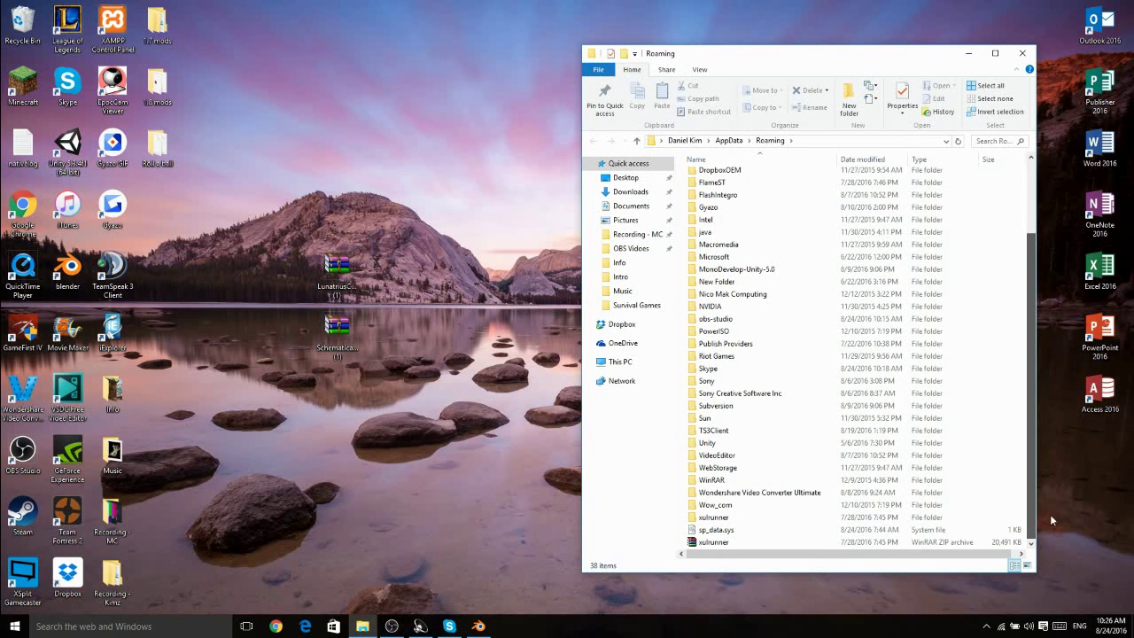
scroll(802, 216, "up", 3)
double_click(736, 177)
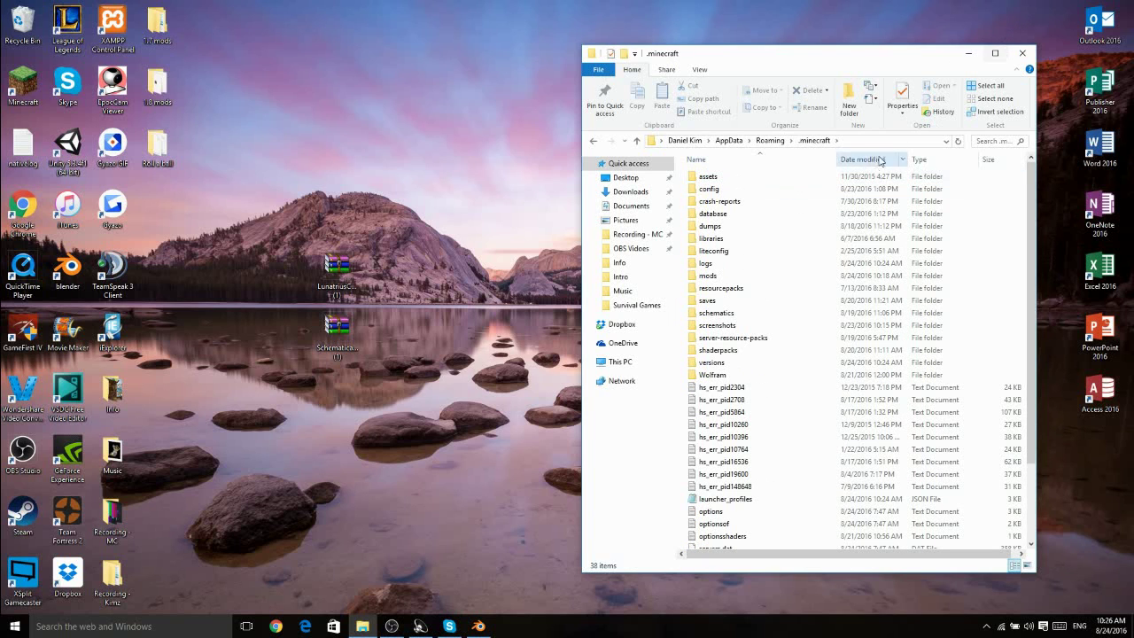
double_click(708, 276)
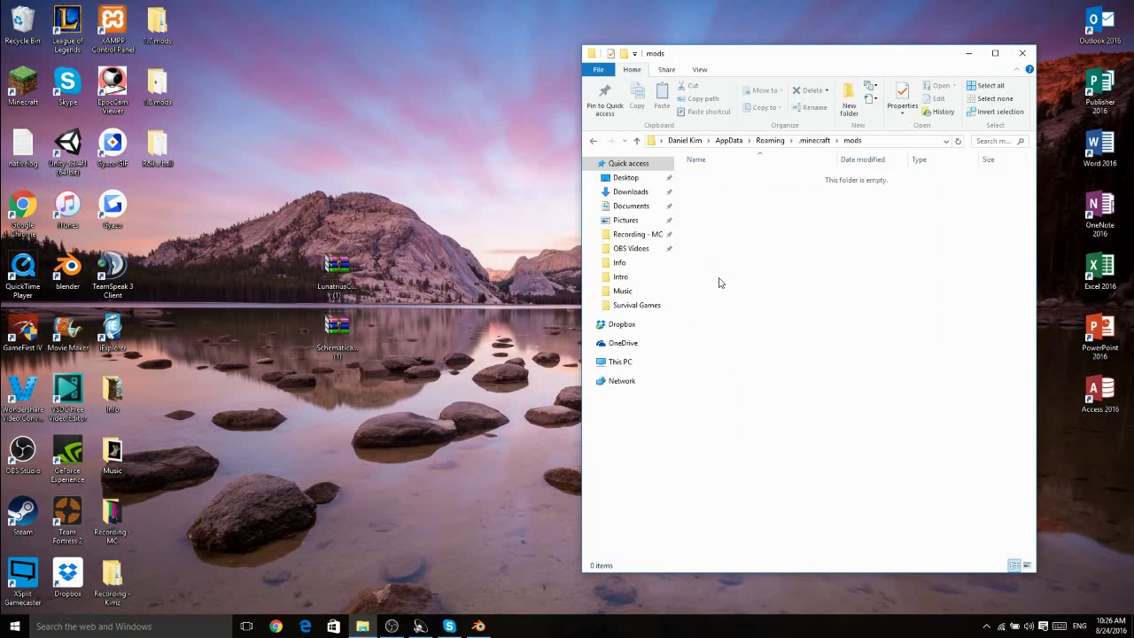
Move the LunatriusCore and Schematica files from the desktop into the mods folder and close the folder window.
left_click_drag(337, 266, 720, 241)
left_click(415, 261)
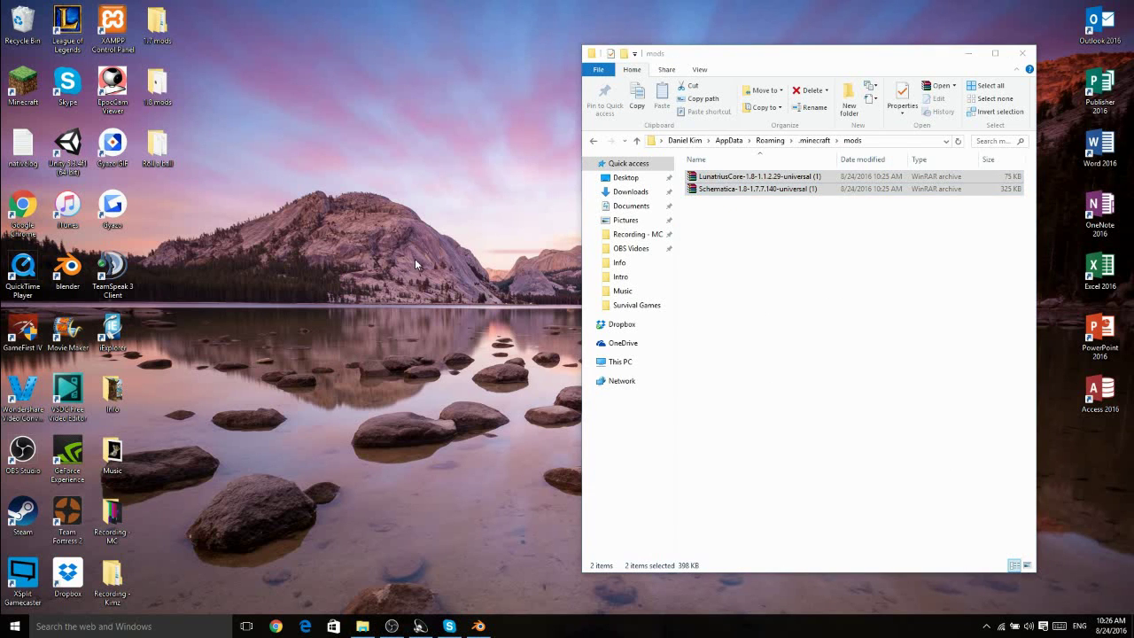
left_click(1023, 53)
Start the Minecraft launcher, choose the profile named forge and launch the game.
right_click(30, 79)
left_click(55, 86)
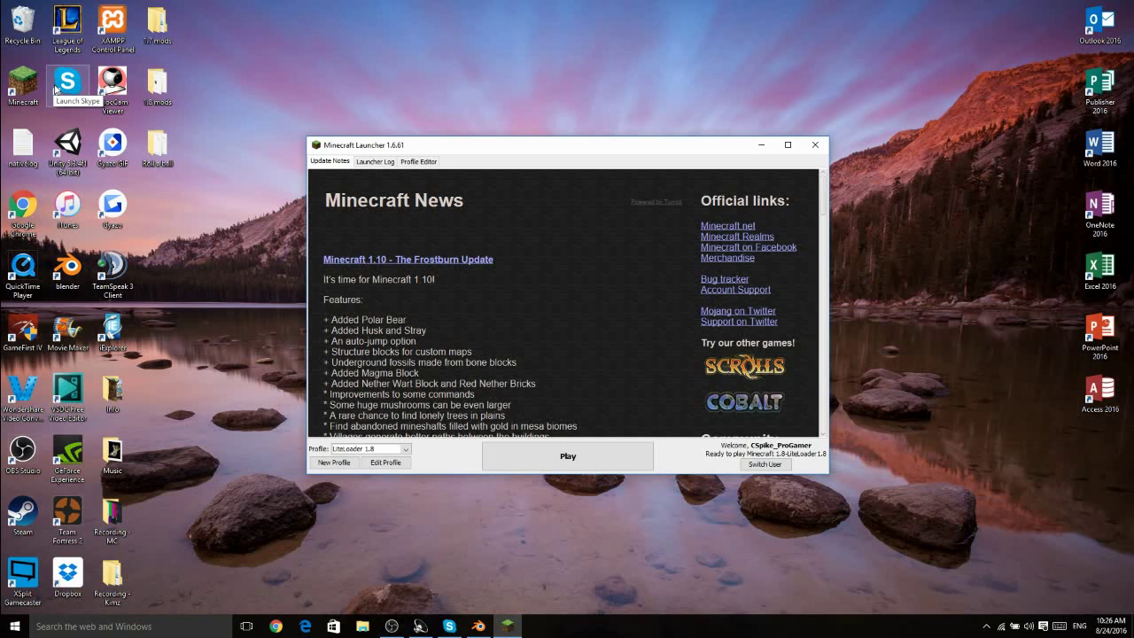
left_click(398, 451)
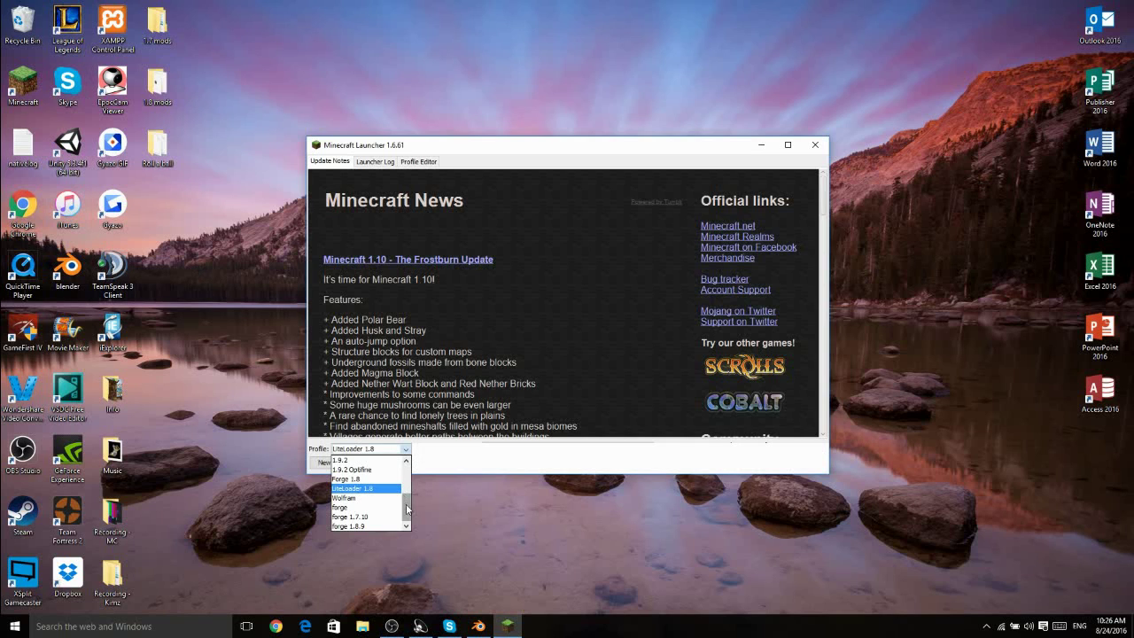
scroll(394, 514, "up", 2)
mouse_move(406, 509)
left_mouse_down()
mouse_move(406, 477)
mouse_move(406, 512)
left_mouse_up()
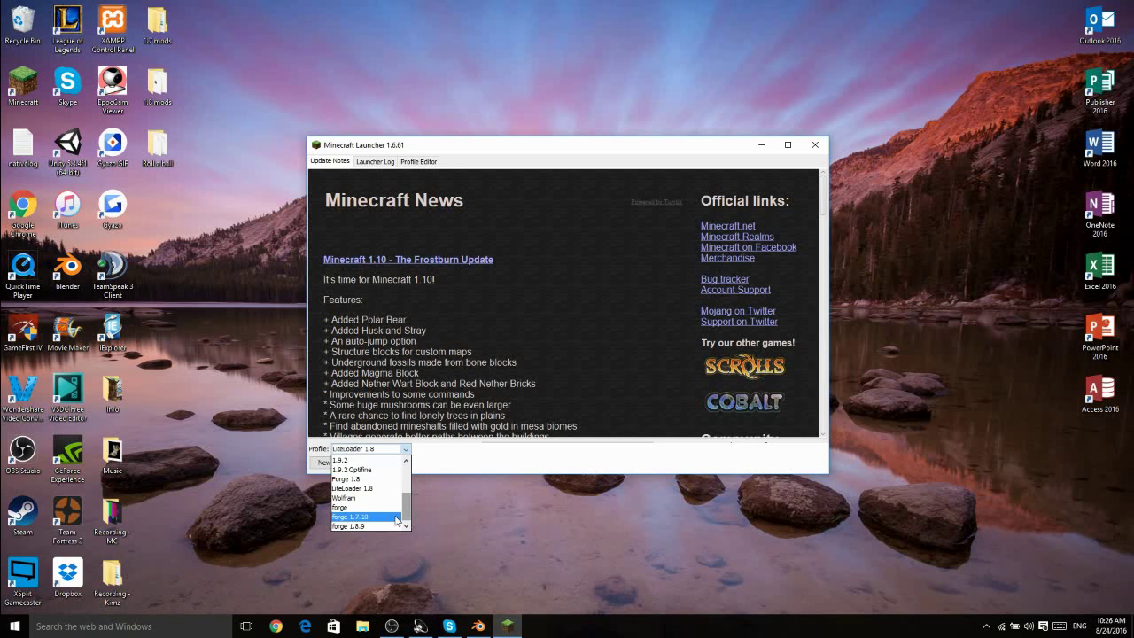
left_click(388, 507)
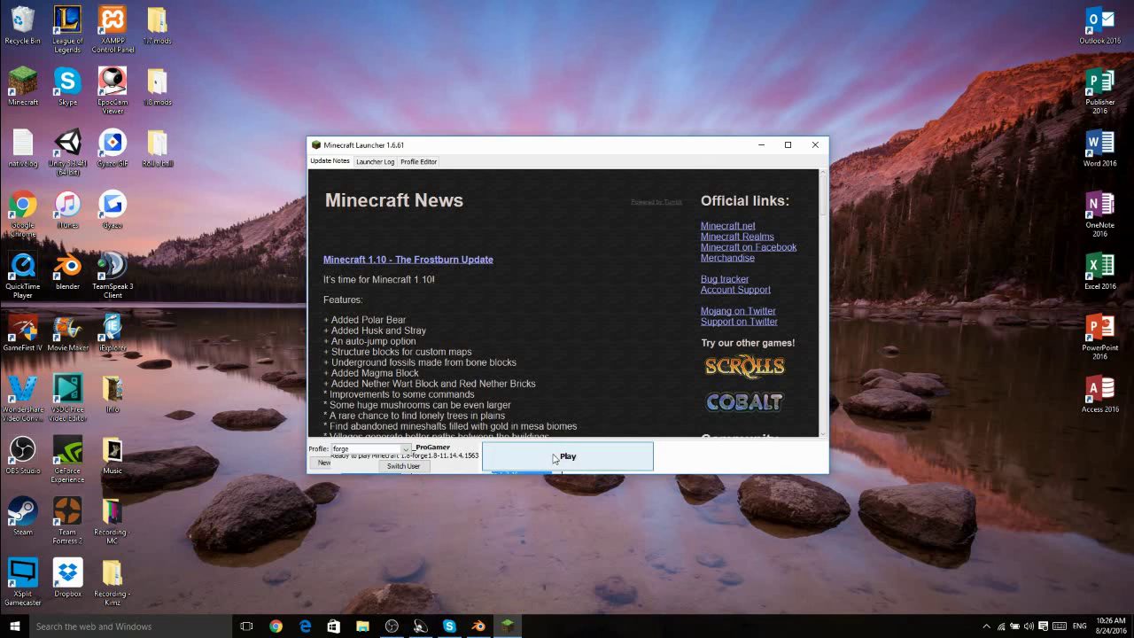
left_click(557, 459)
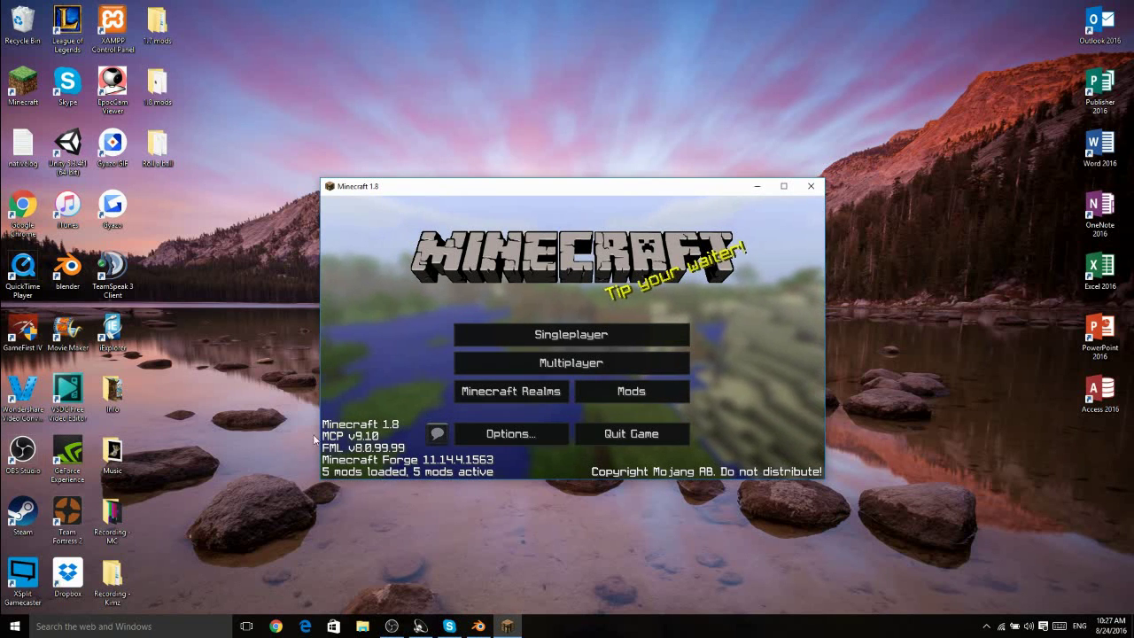
Maximize the game window and check the mod list for LunatriusCore and Schematica.
left_click(785, 188)
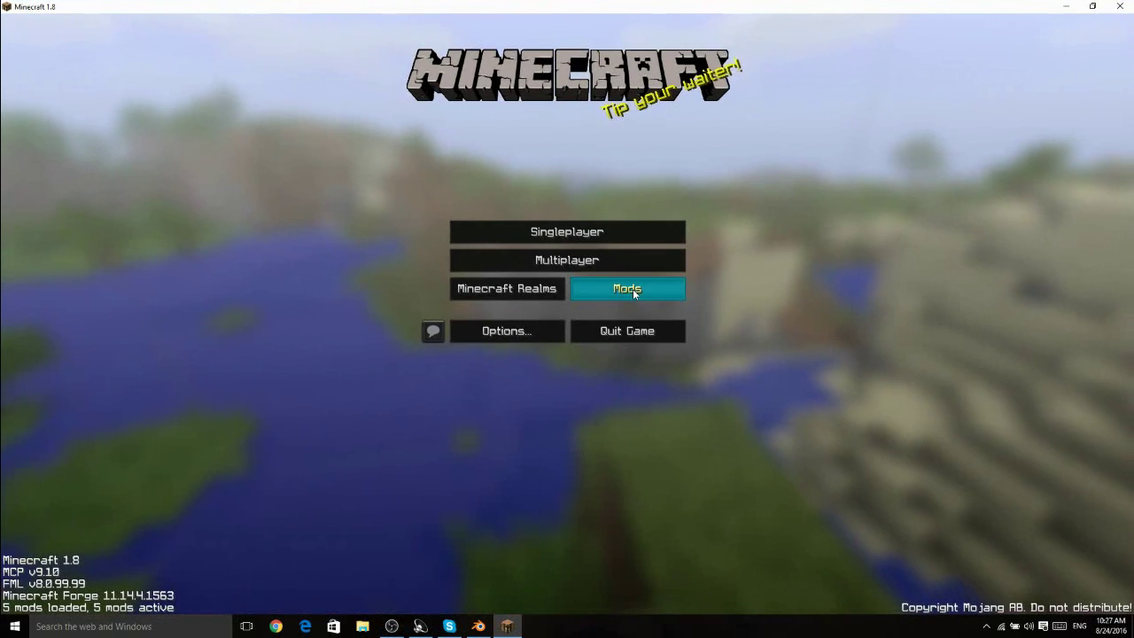
left_click(630, 289)
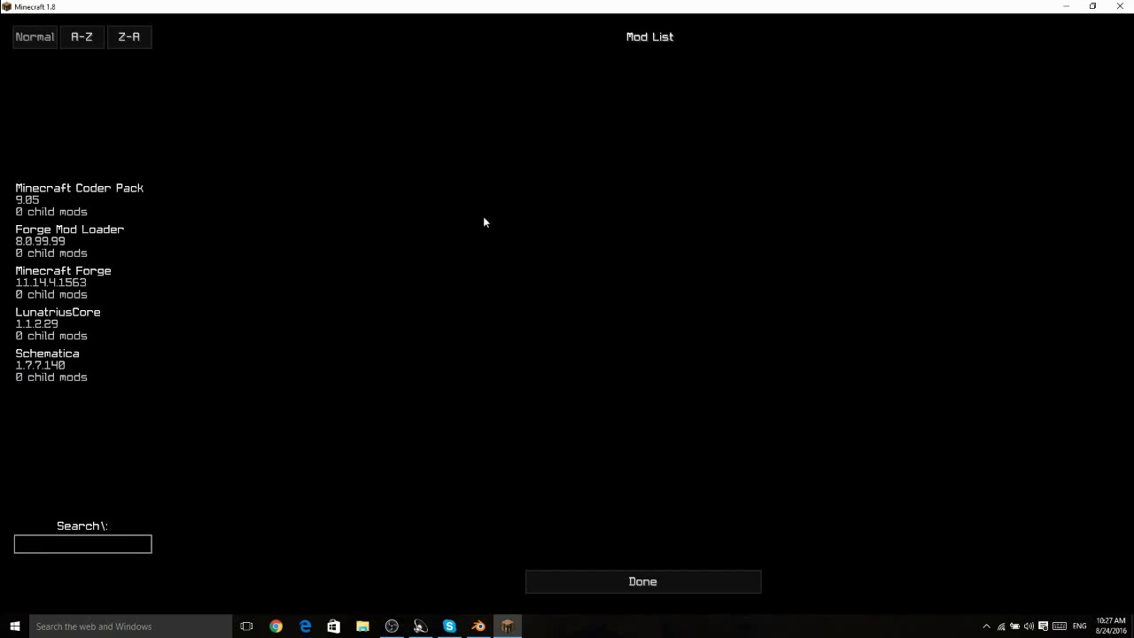
left_click(679, 581)
Load the SaicoPvP world from the singleplayer world list.
left_click(632, 236)
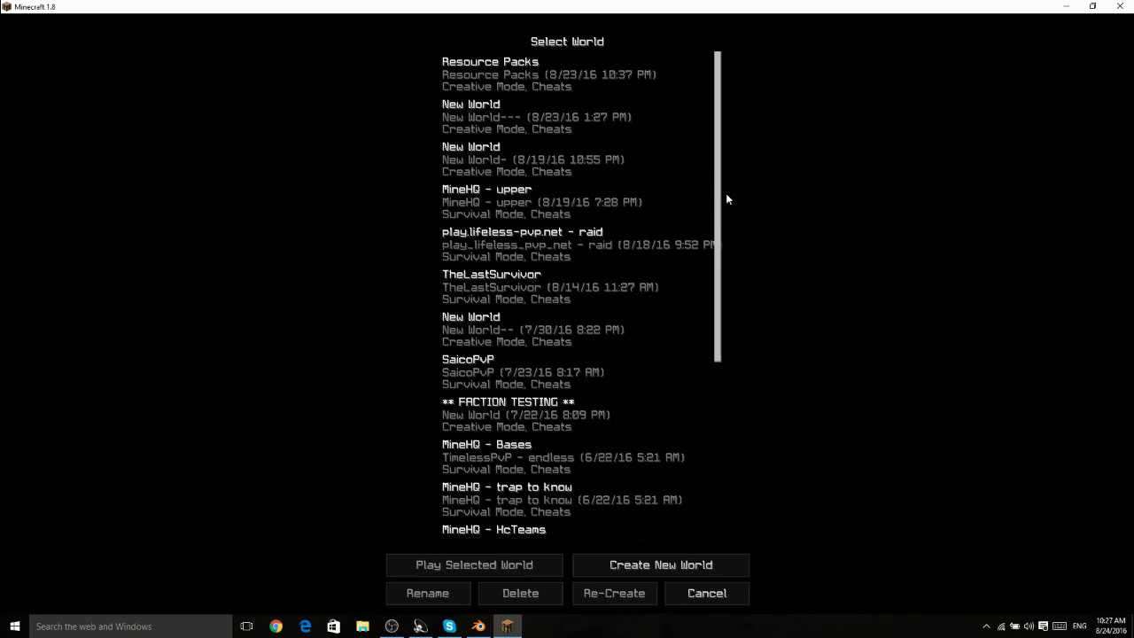
left_click_drag(719, 199, 724, 246)
double_click(547, 288)
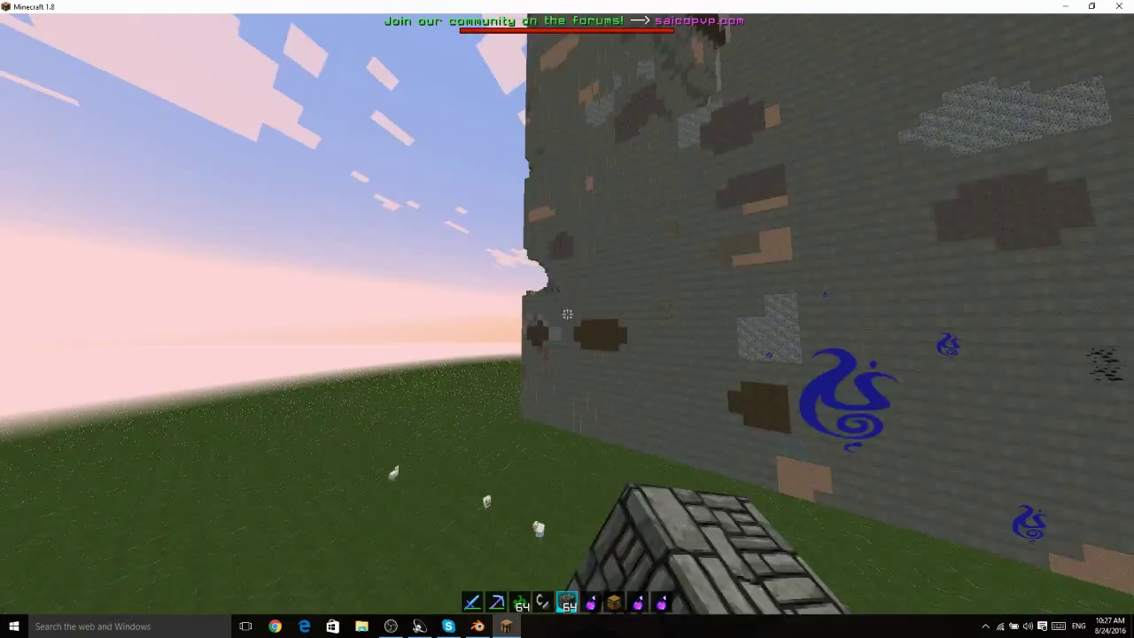
Put Stone in the third hotbar slot and place a small winding structure of stone blocks on the grass.
key("w")
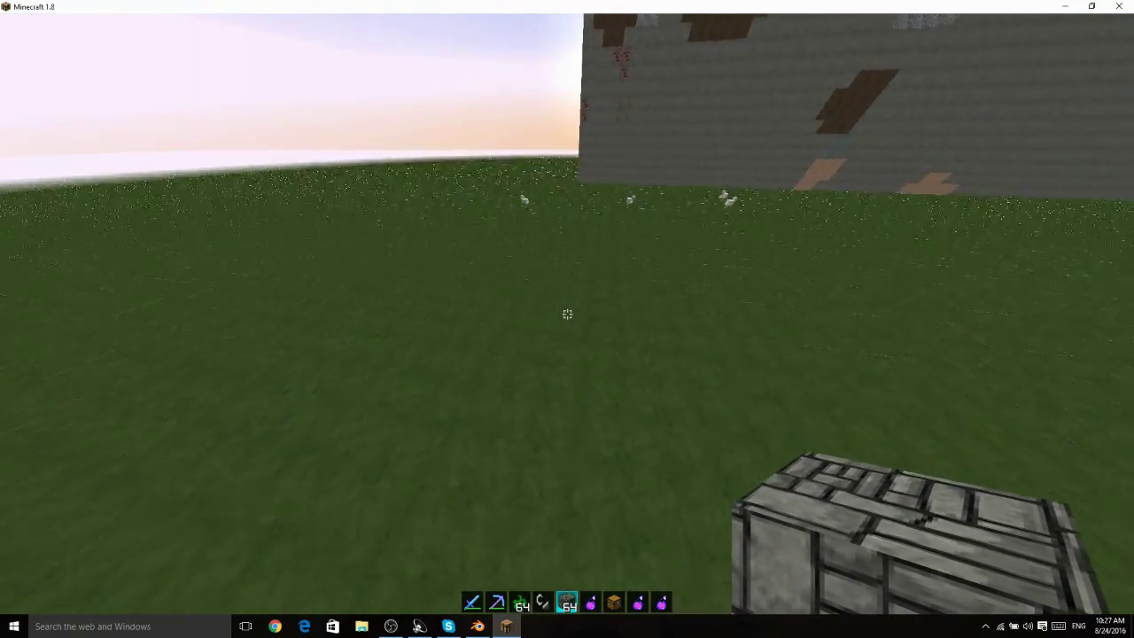
key("e")
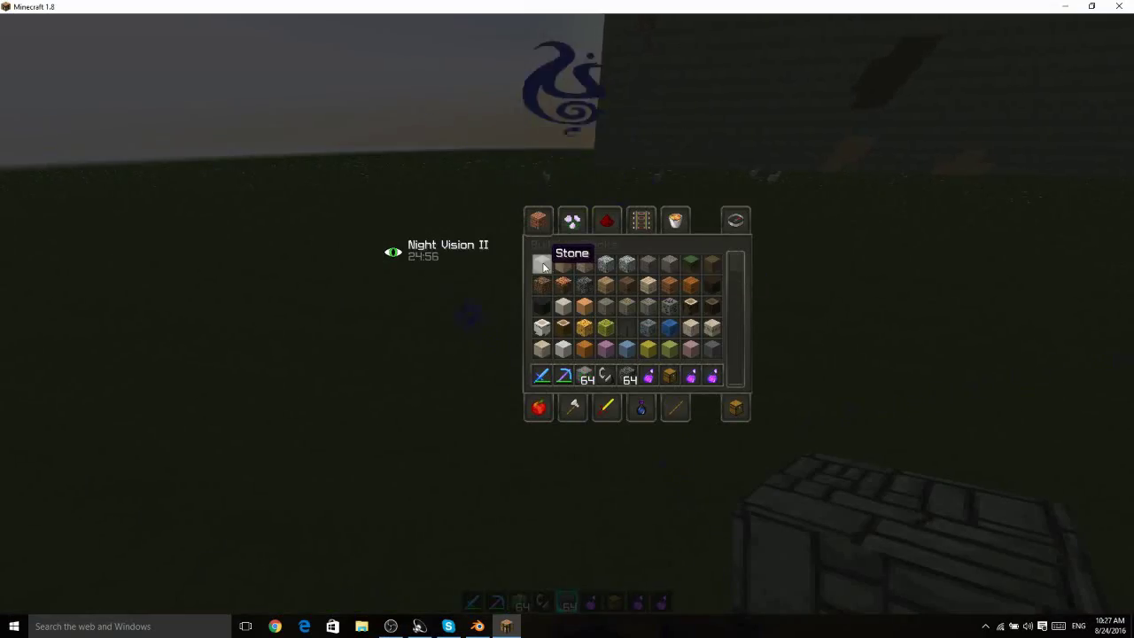
key("e")
key("3")
right_click(568, 315)
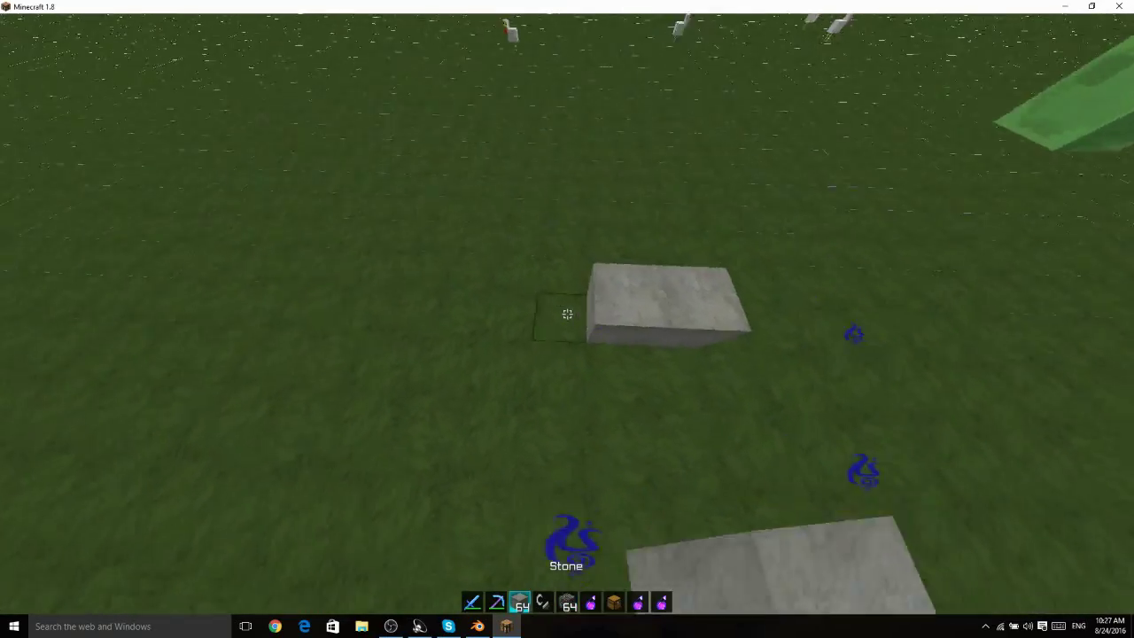
right_click(567, 314)
right_click(567, 314)
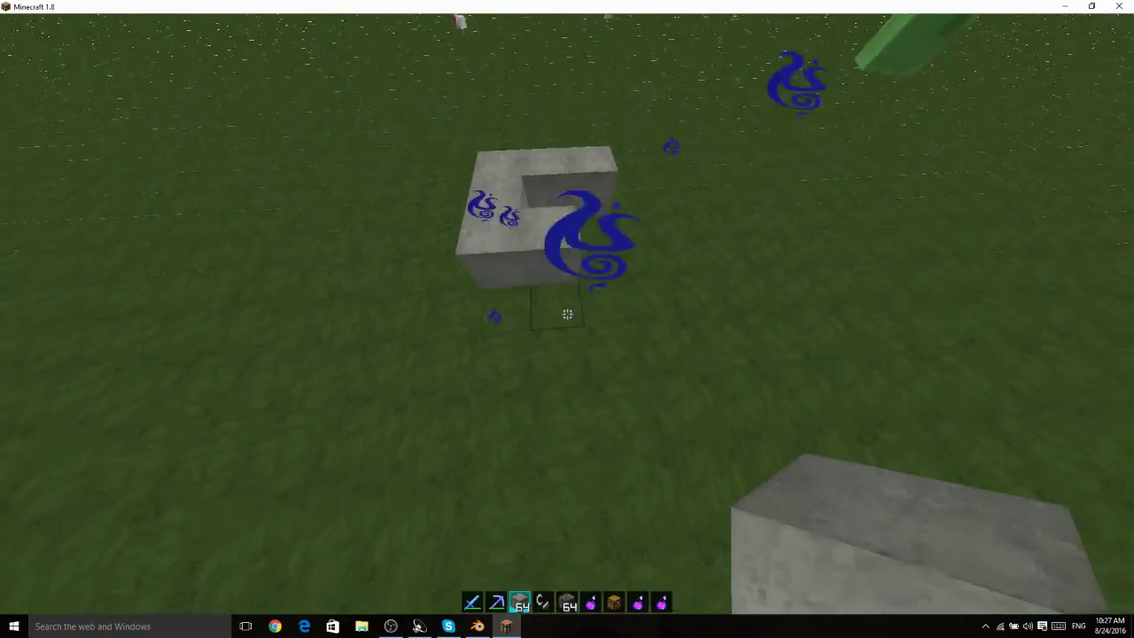
right_click(567, 315)
right_click(567, 315)
right_click(567, 314)
right_click(567, 315)
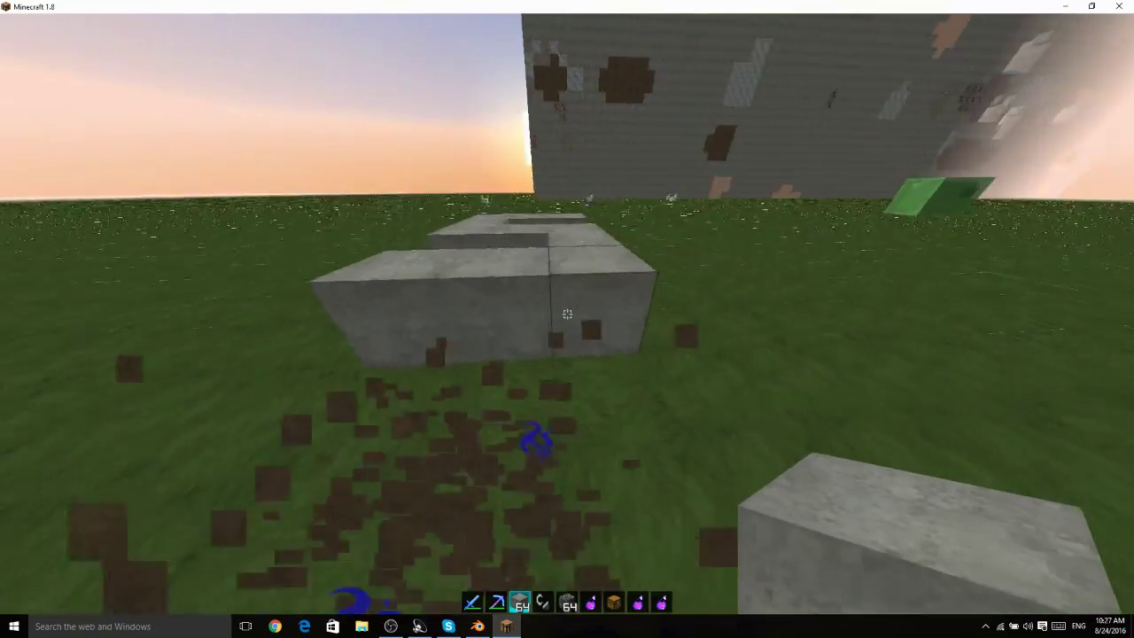
Review the Schematica key bindings for loading, manipulating and saving schematics in the Controls settings, and return to the world.
key("Escape")
left_click(539, 276)
left_click(655, 231)
left_click_drag(734, 204, 739, 487)
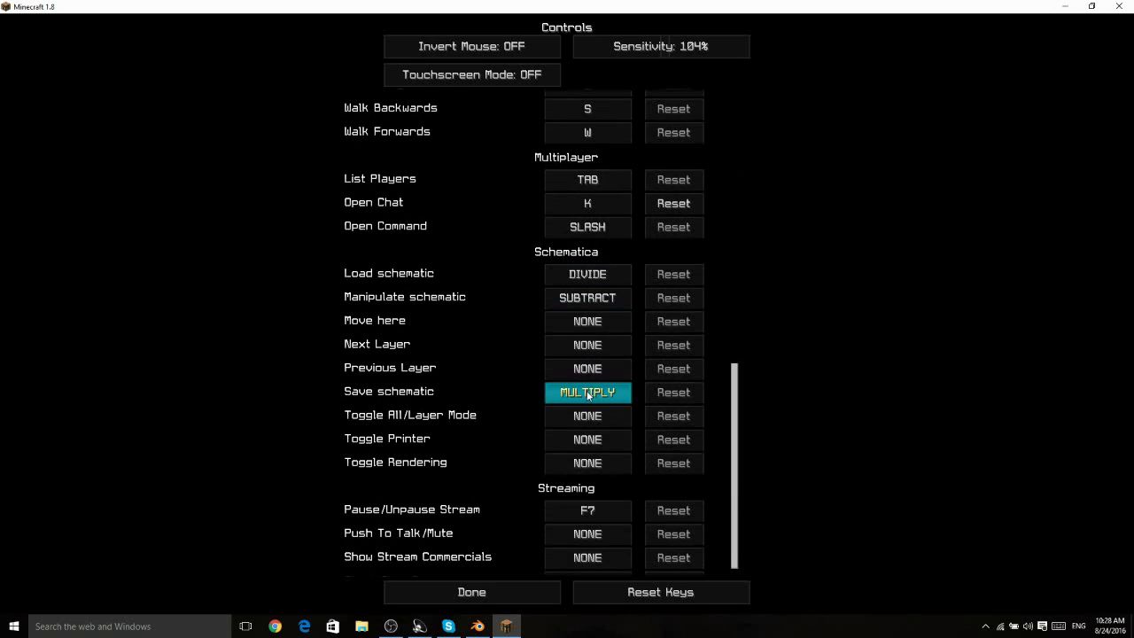
left_click_drag(734, 405, 732, 414)
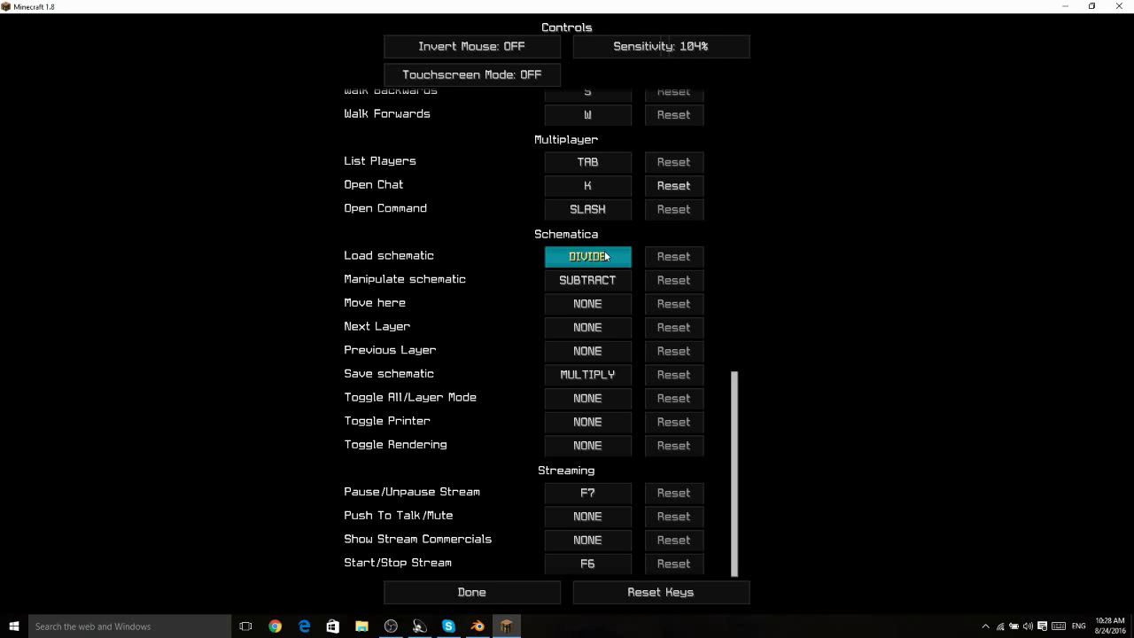
key("Escape")
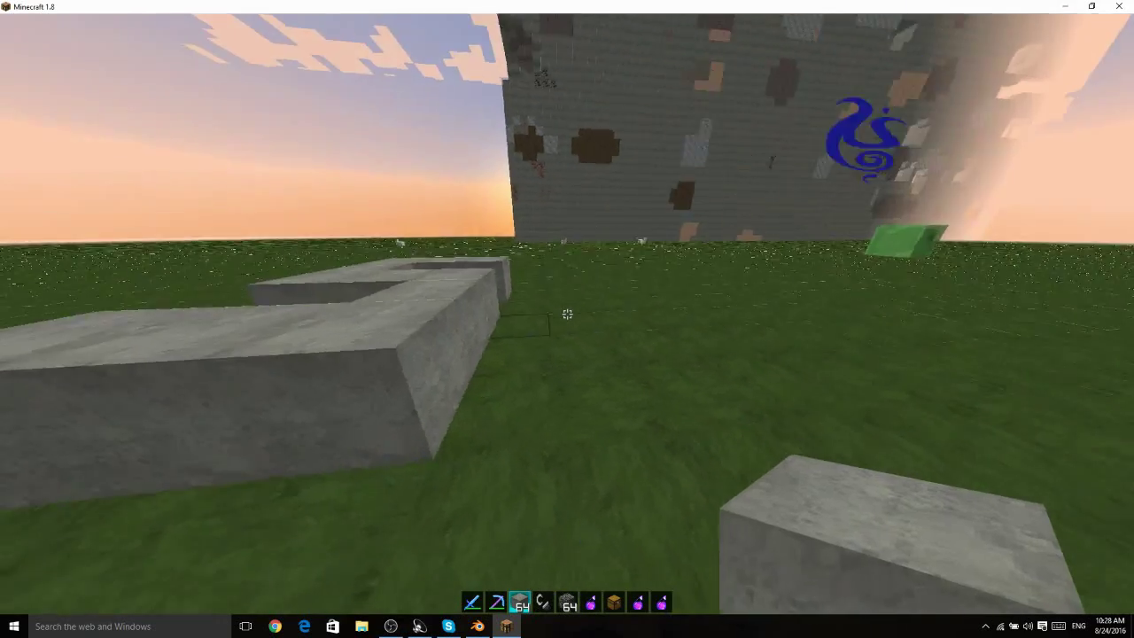
Review the Schematica screens for loading a schematic, saving a selection and manipulating a loaded schematic.
key("KP_Divide")
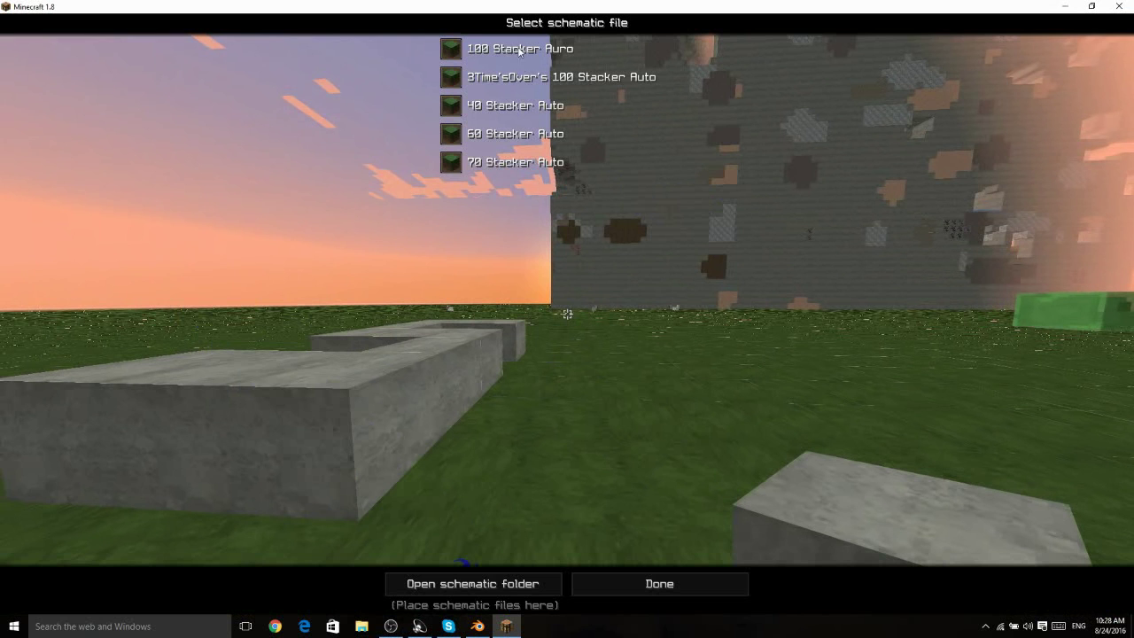
key("Escape")
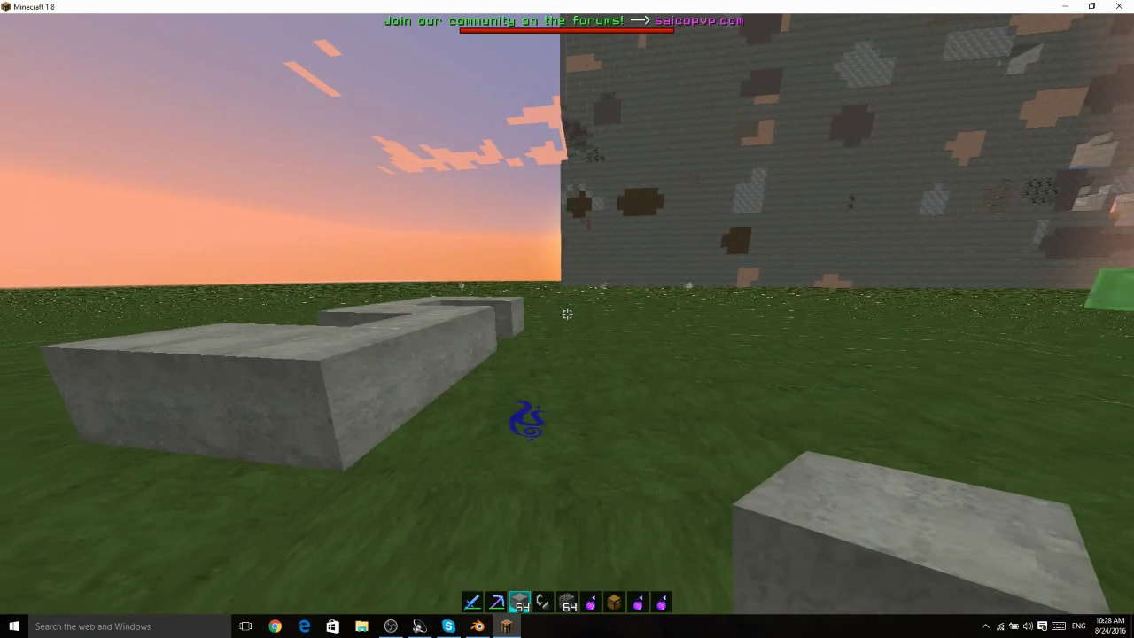
key("KP_Multiply")
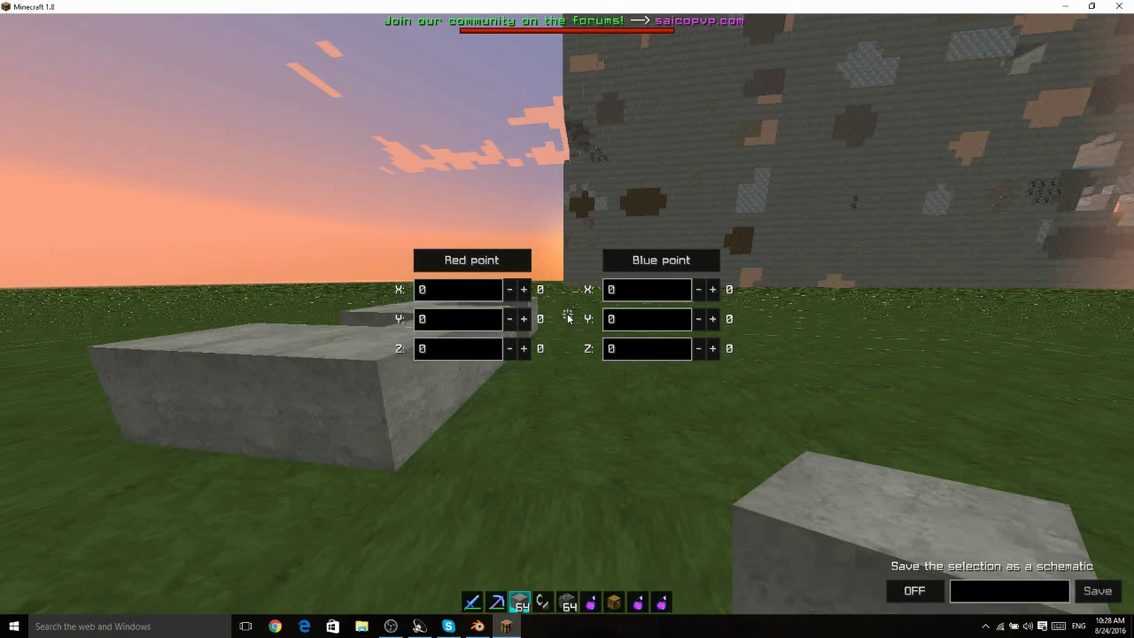
key("Escape")
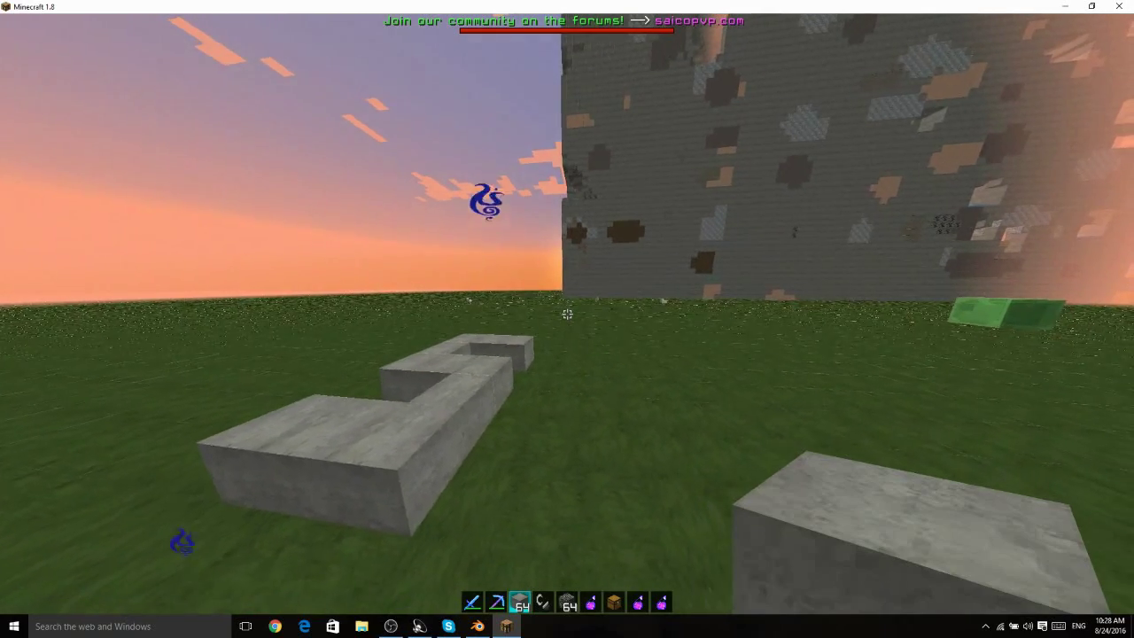
key("a")
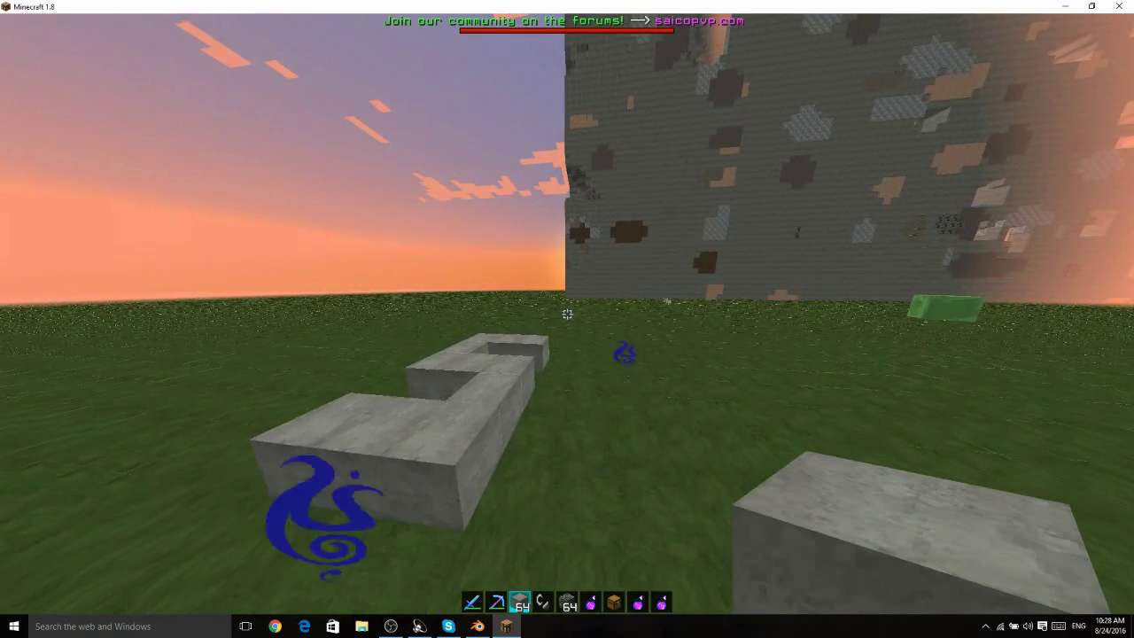
key("KP_Subtract")
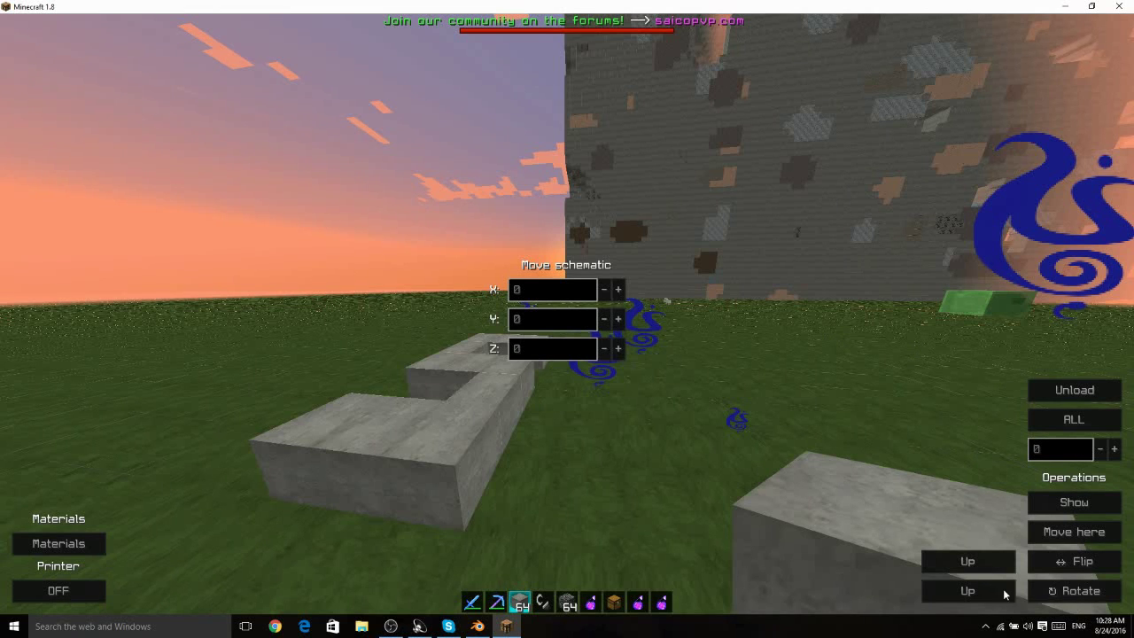
key("Escape")
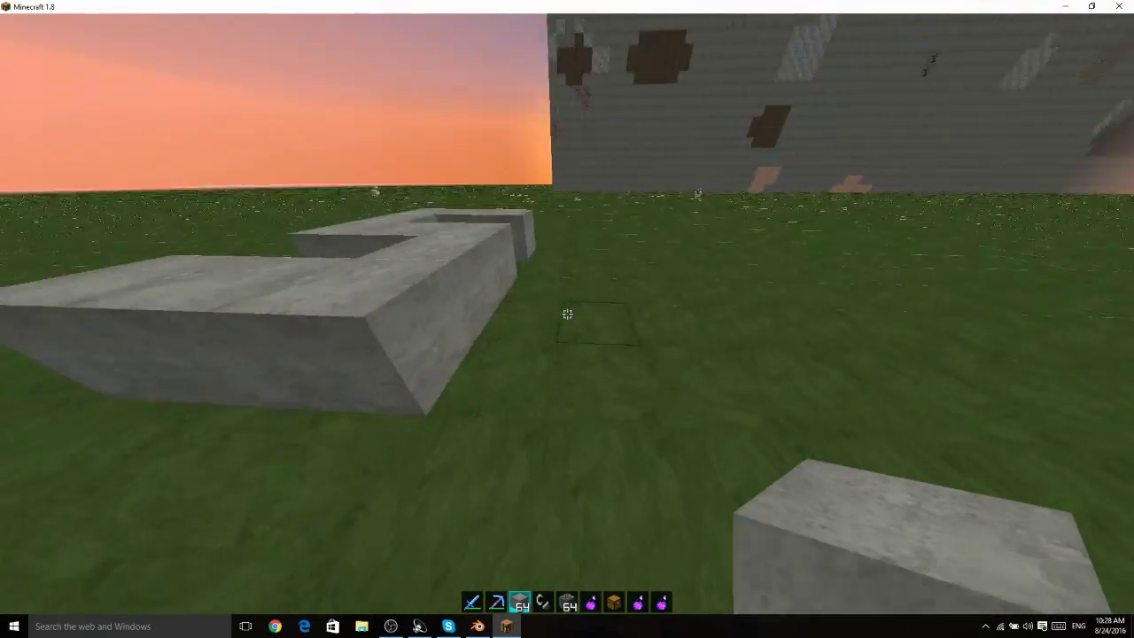
Turn on the save selection and set its red point beside a corner of the stone structure at X 6579, Y 4, Z 1164.
key("s")
key("KP_Multiply")
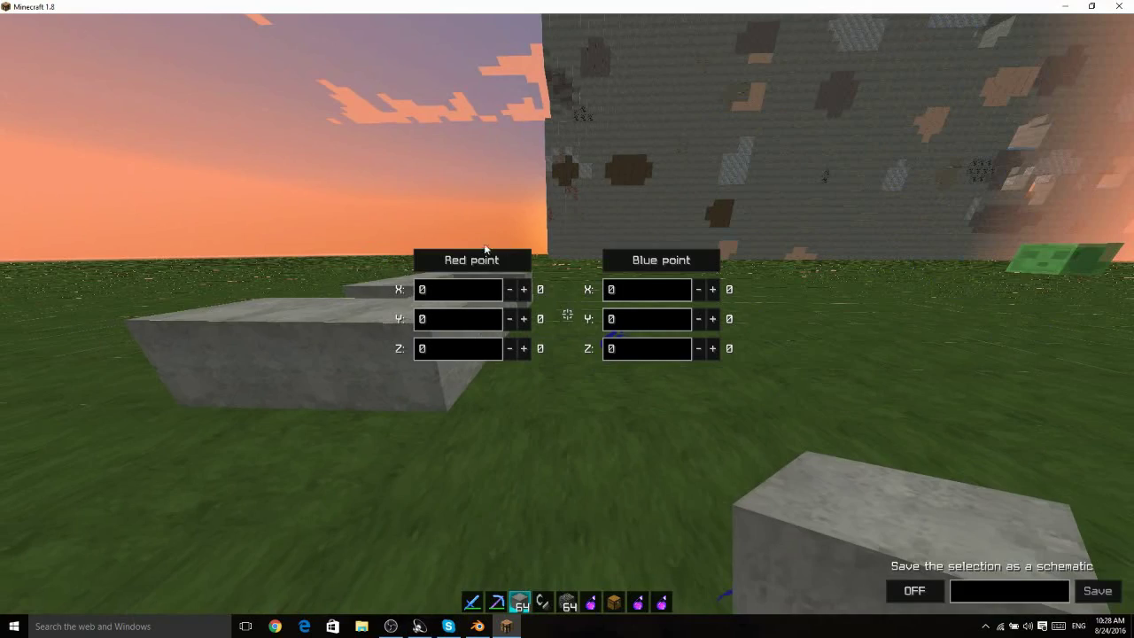
key("Escape")
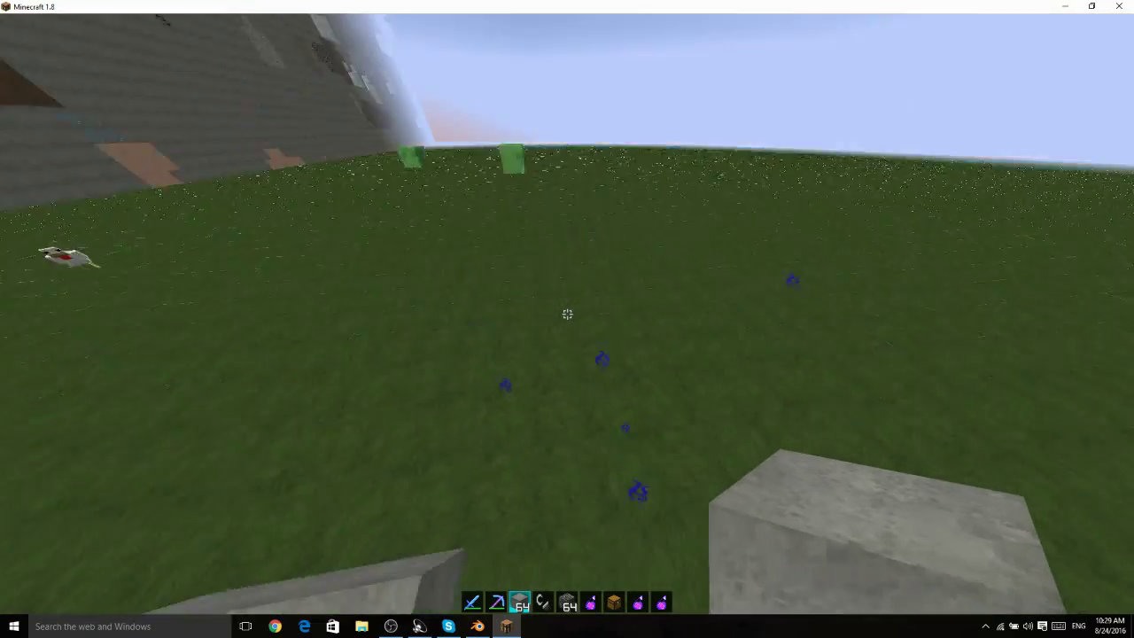
key("Escape")
key("Escape")
key("KP_Subtract")
key("Escape")
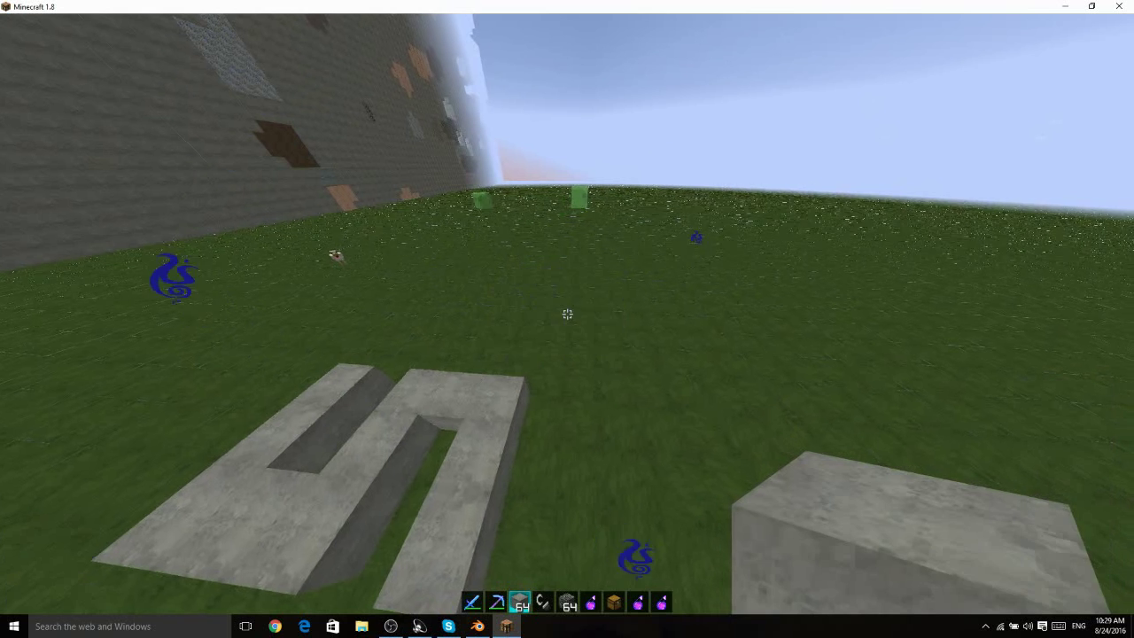
key("KP_Multiply")
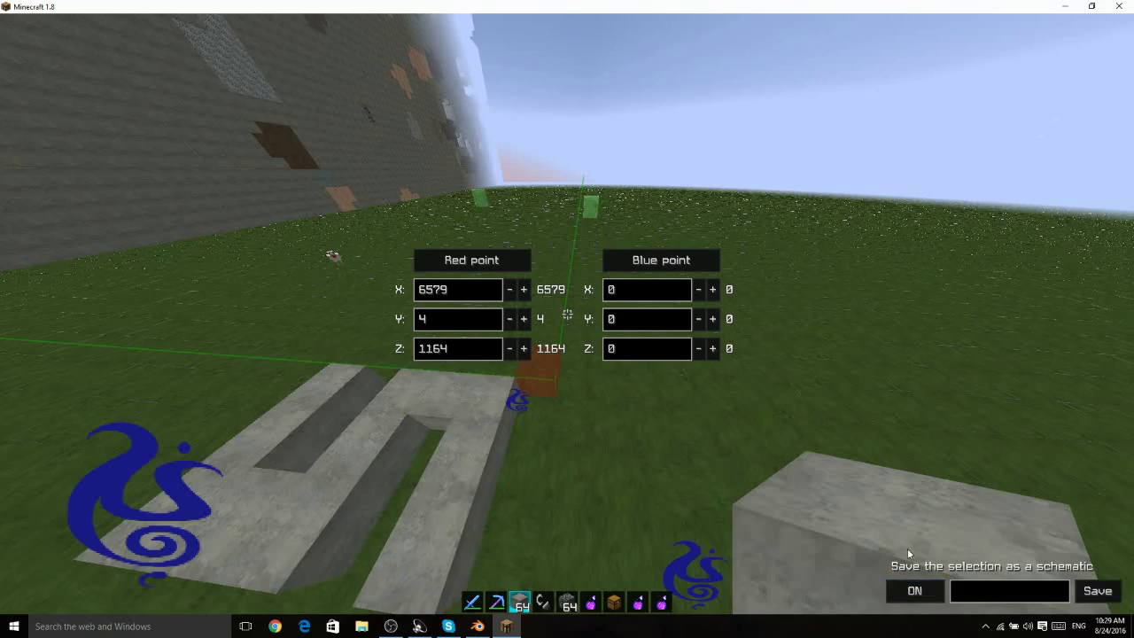
key("Escape")
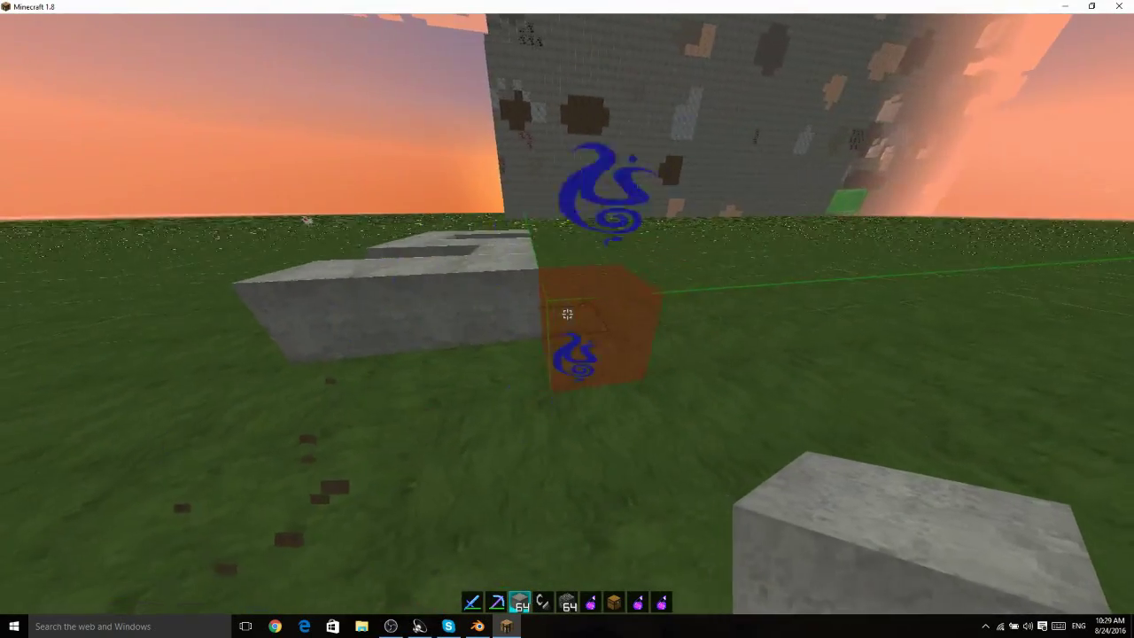
Set the selection's blue point at the structure's opposite corner, X 6574, Y 4, Z 1167, and check the outlined area from around.
key("w")
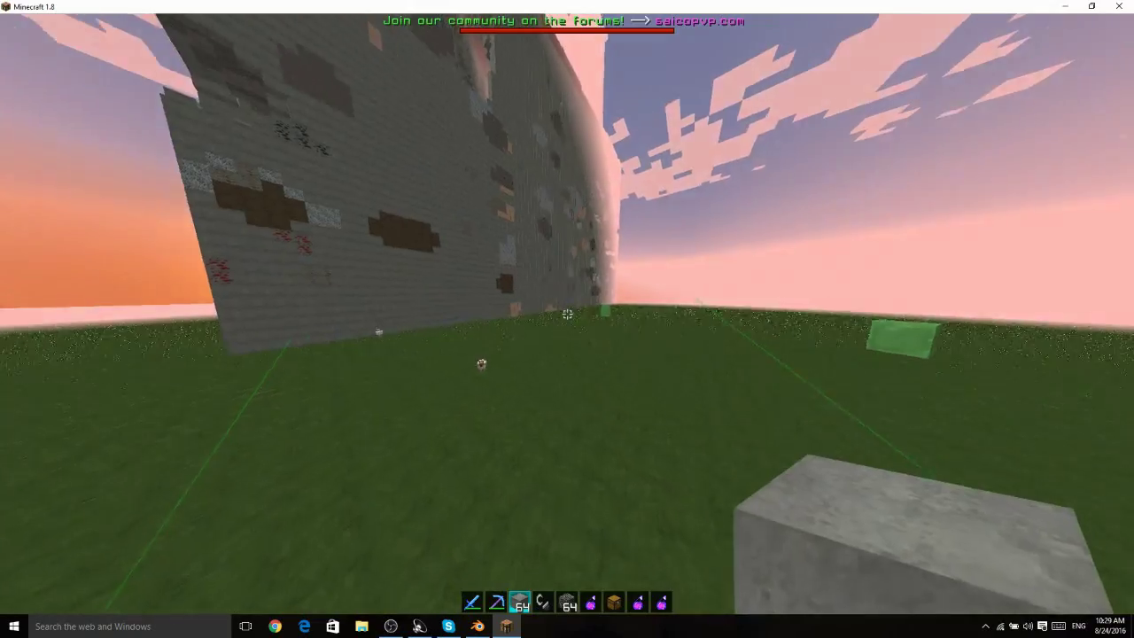
left_click(567, 314)
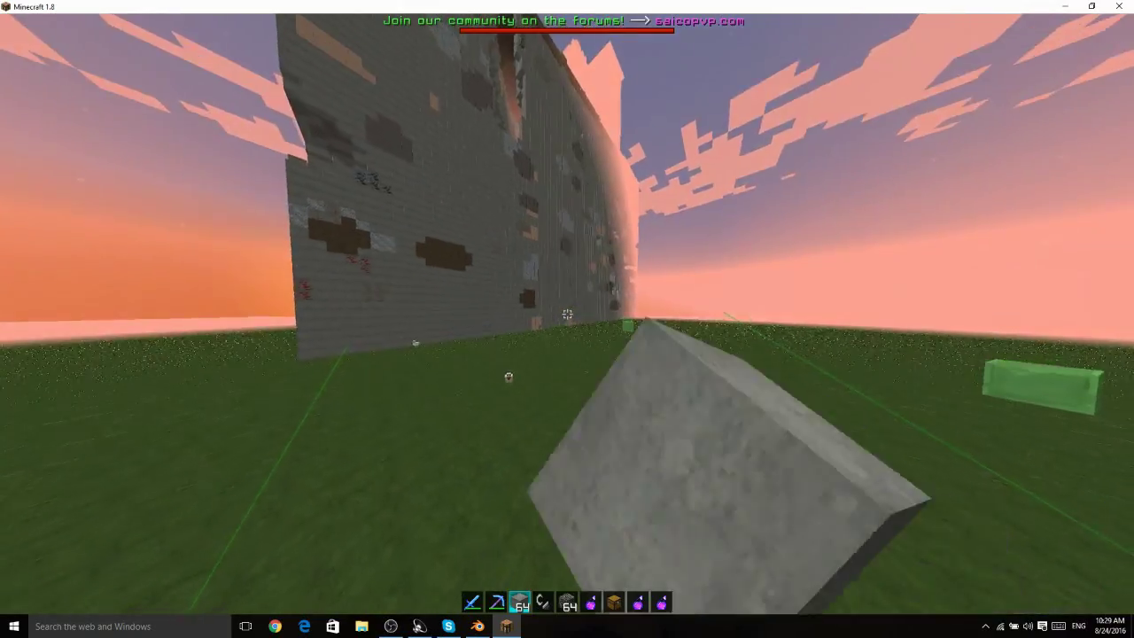
key("w")
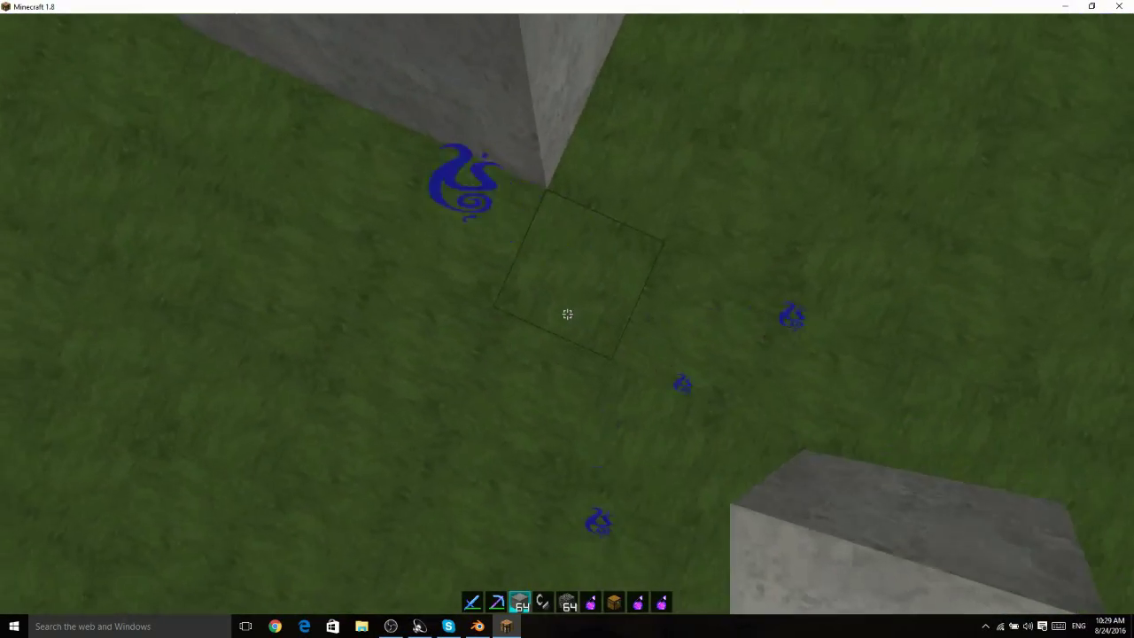
key("KP_Divide")
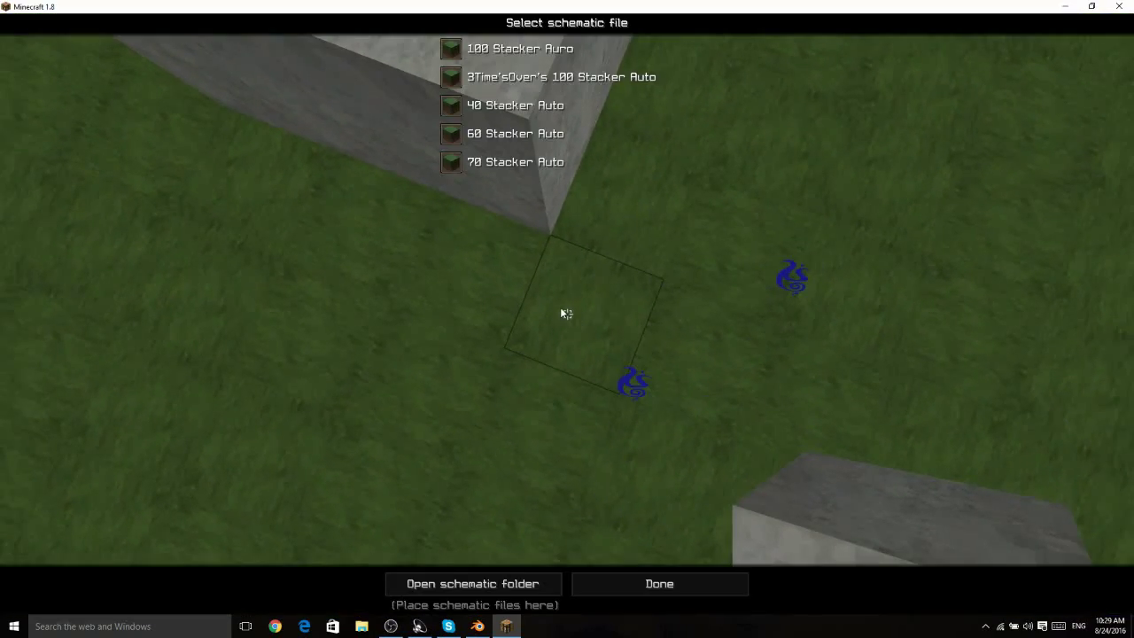
key("Escape")
key("KP_Multiply")
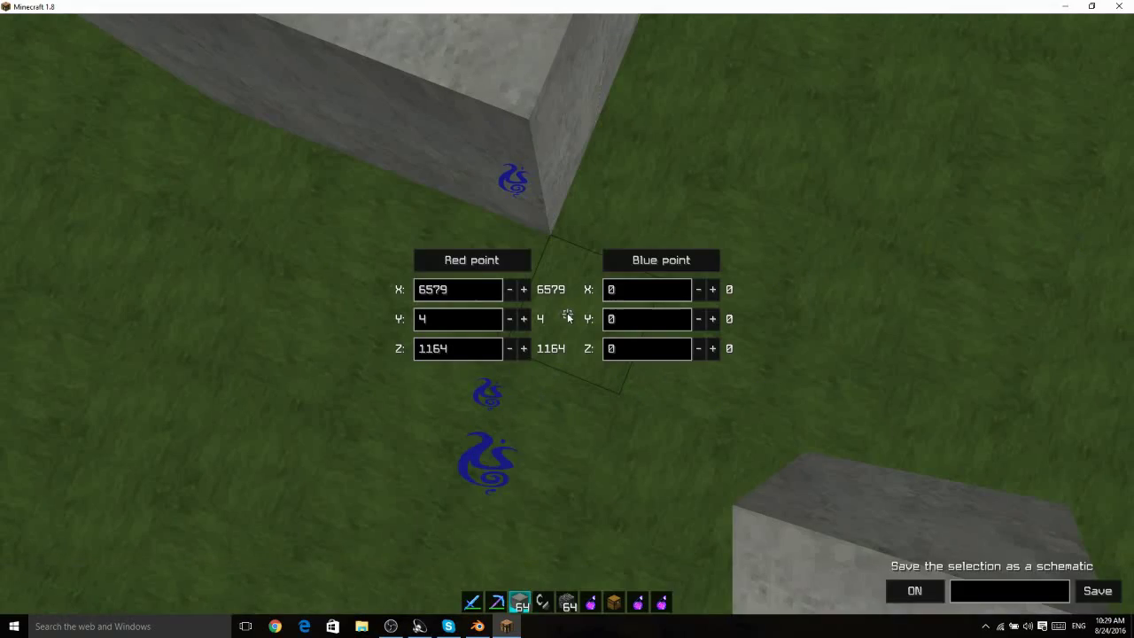
left_click(666, 260)
key("Escape")
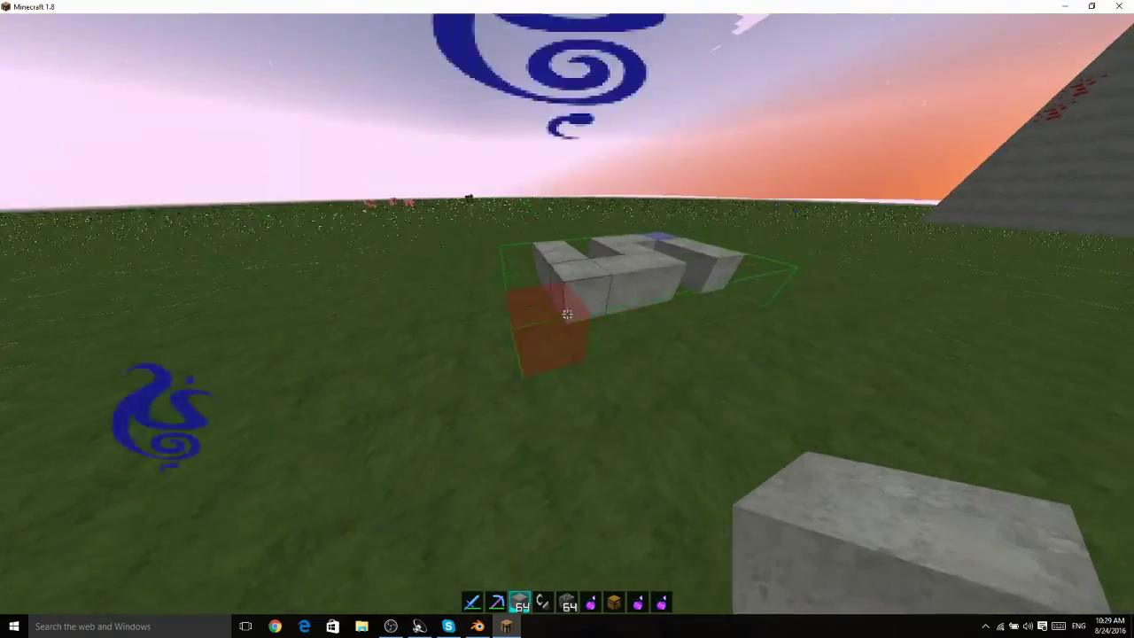
key("a")
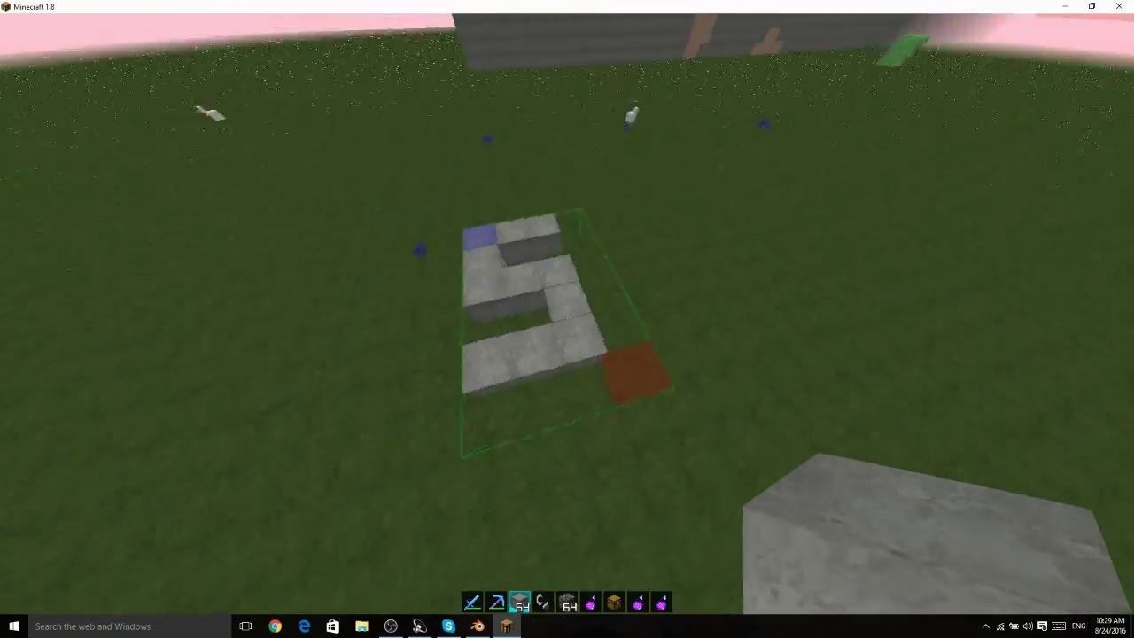
key("a")
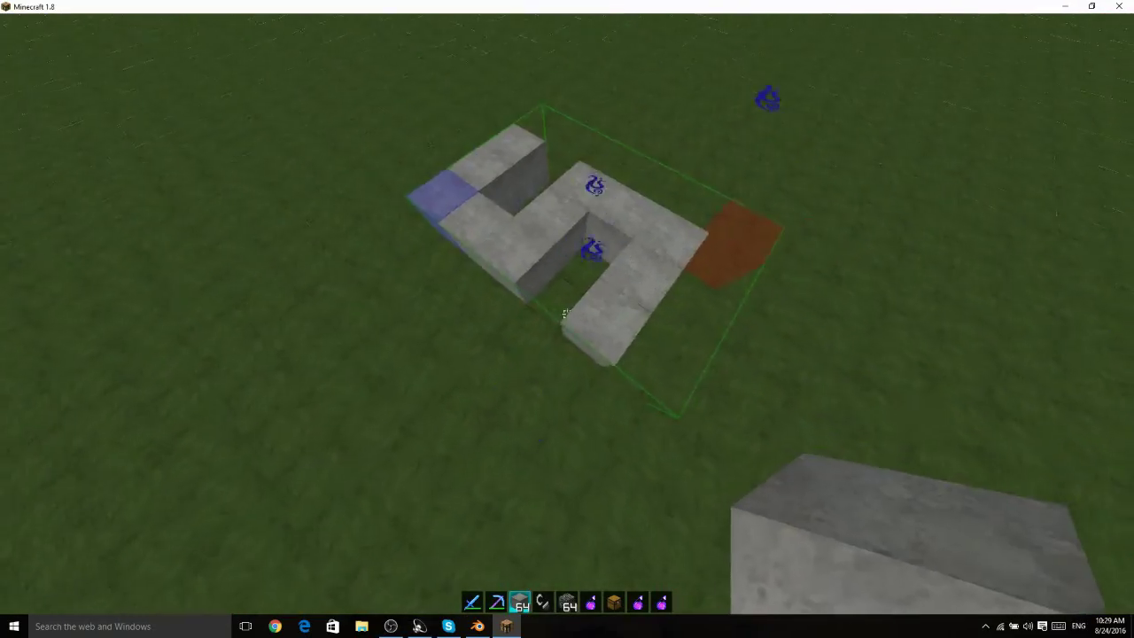
key("s")
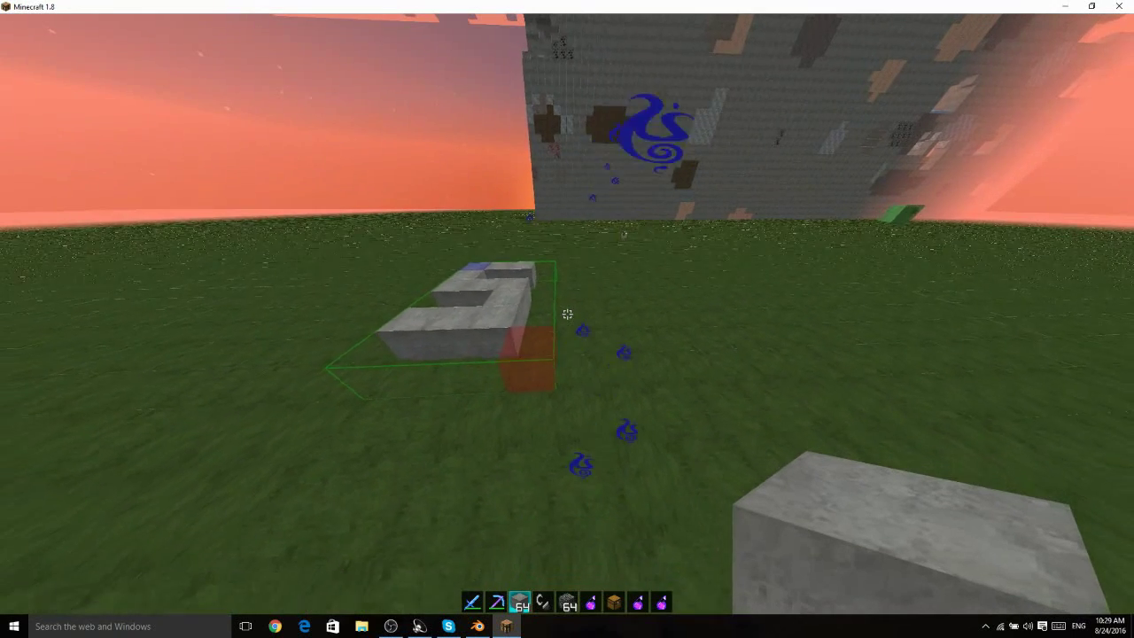
Try a taller selection with the blue point's Y at 8, restore it to 4, and set the red point to X 6578, Z 1165.
key("KP_Multiply")
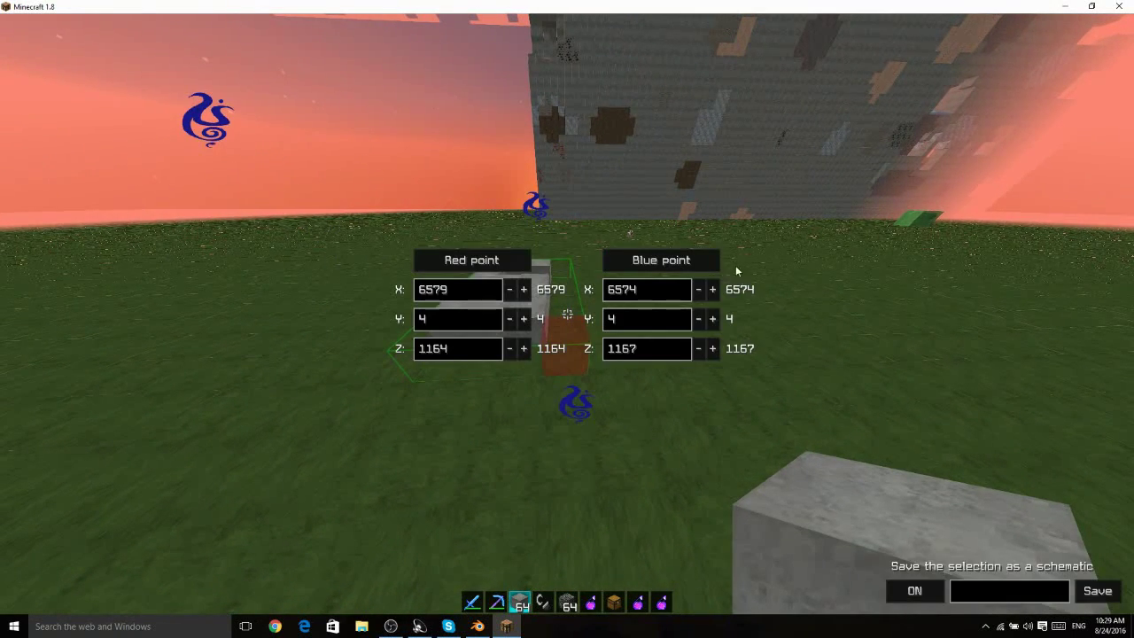
left_click(714, 319)
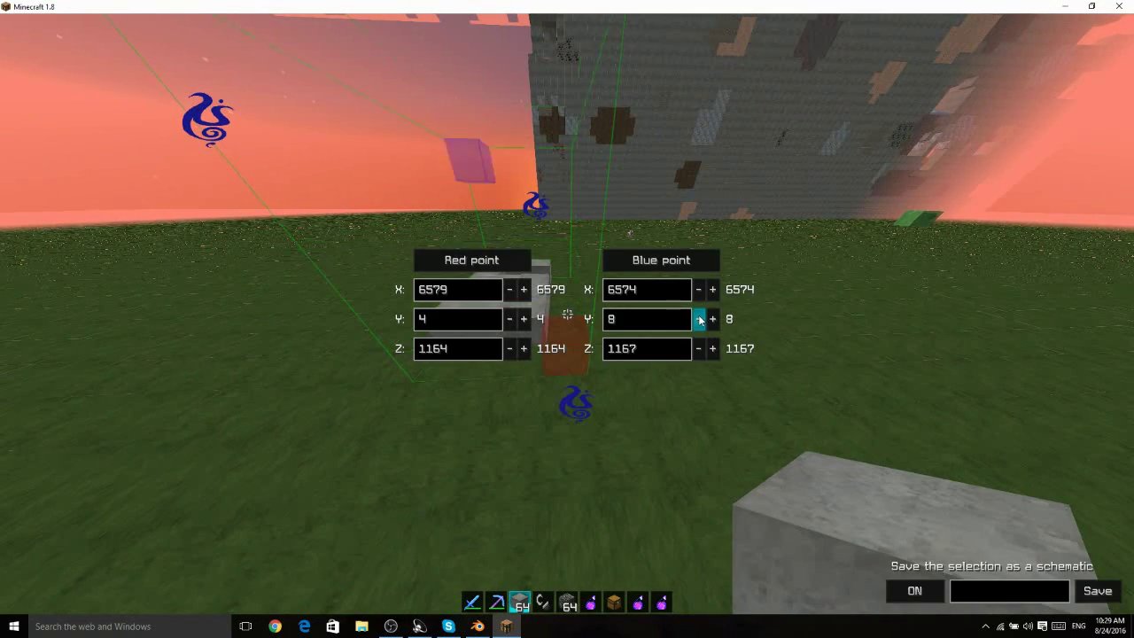
left_click(700, 319)
left_click(700, 319)
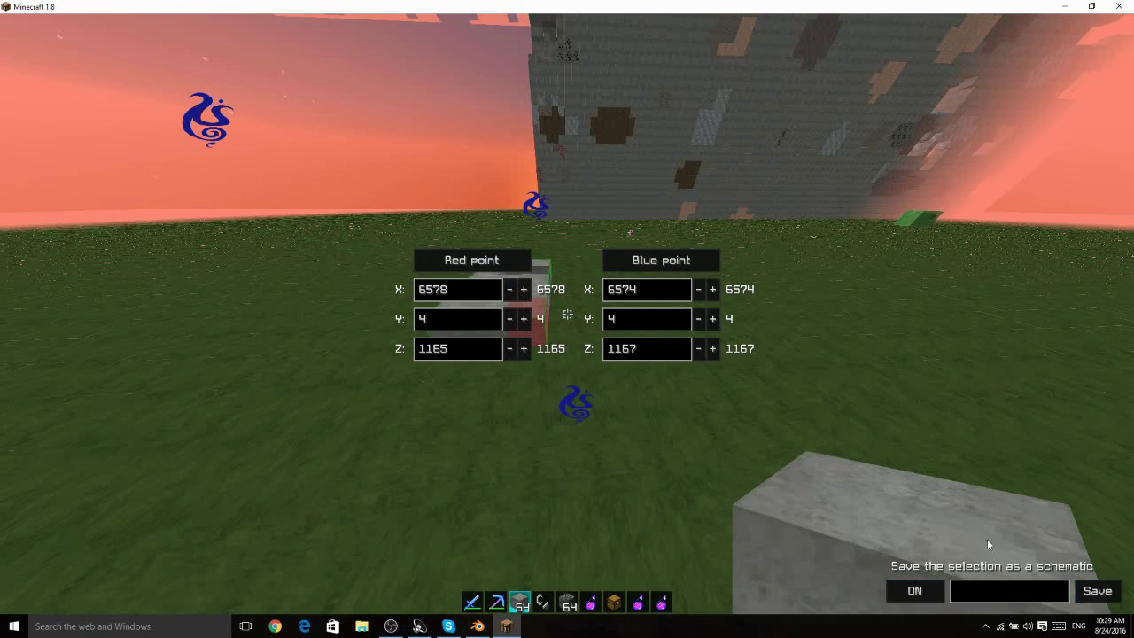
Check the tightened selection around the stone structure and save it as a schematic named S.
key("Escape")
key("w")
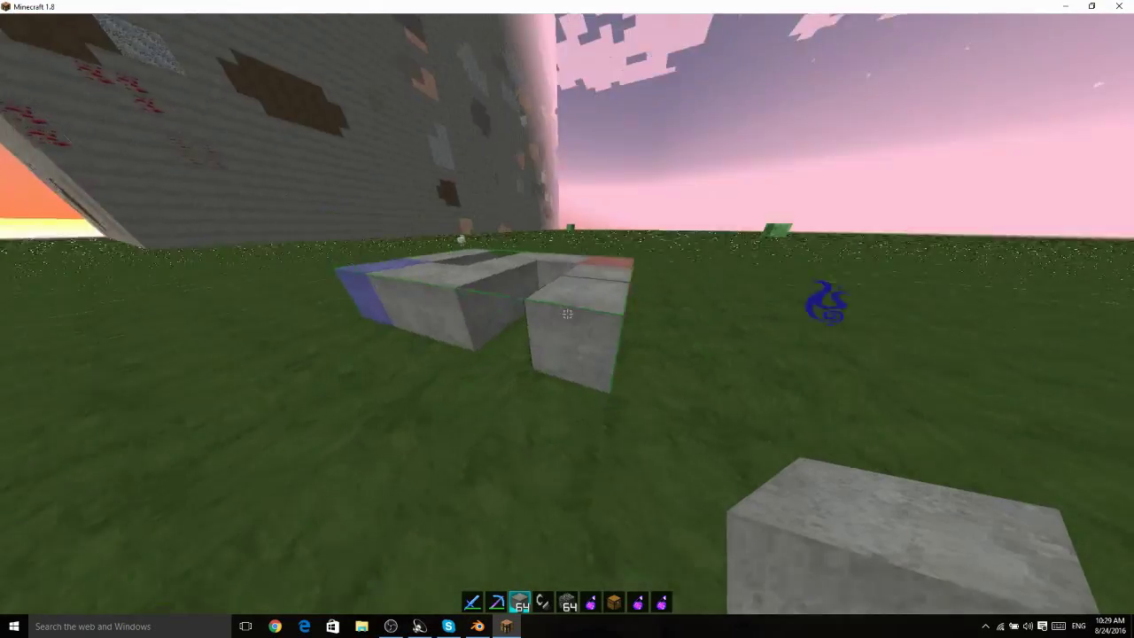
key("a")
key("space")
key("w")
key("KP_Multiply")
left_click(1046, 596)
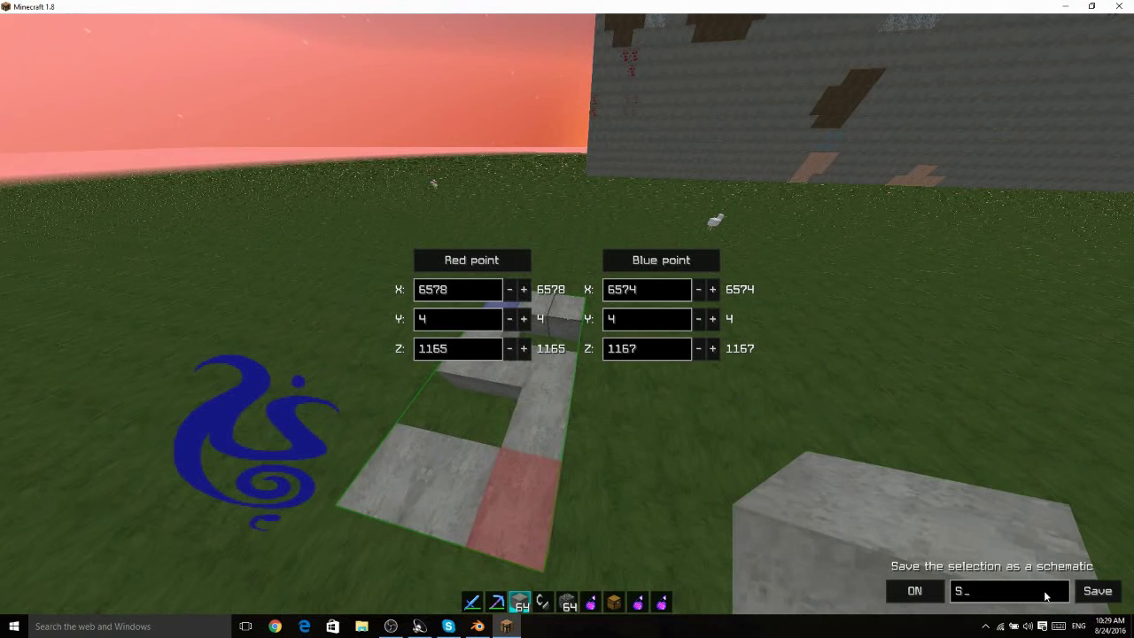
type("S")
left_click(1097, 590)
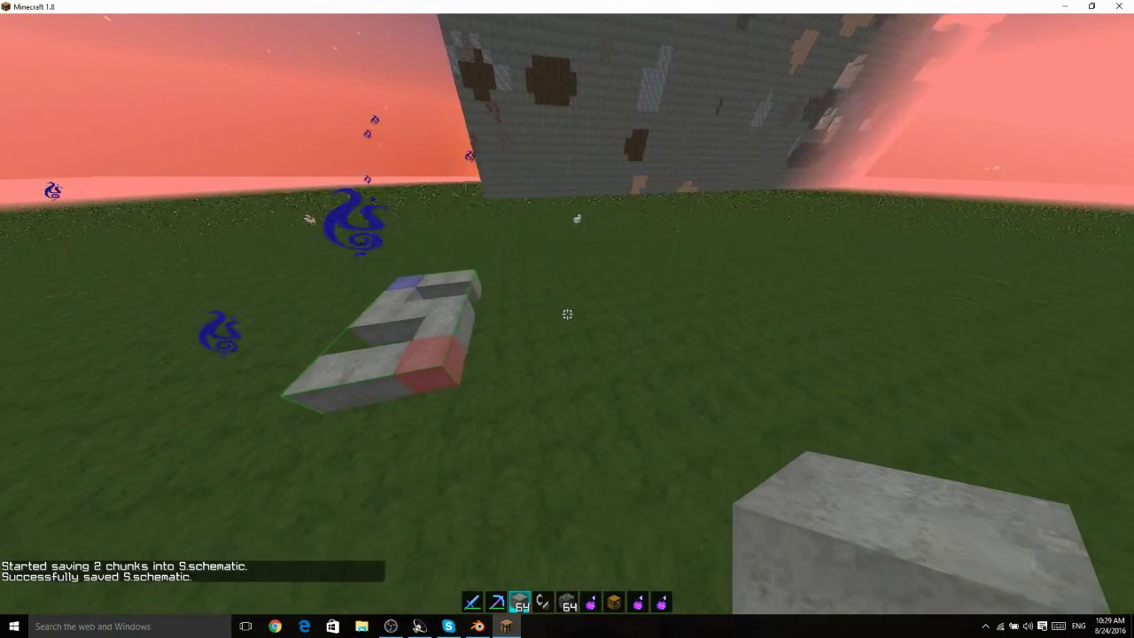
Load the S schematic into the world.
key("KP_Divide")
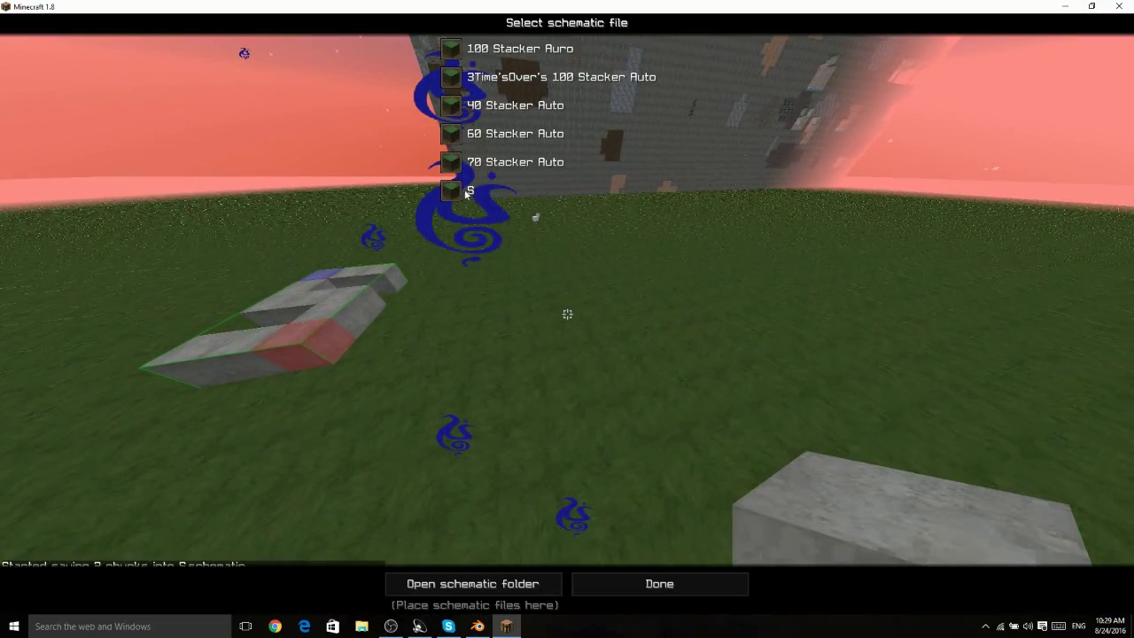
left_click(663, 586)
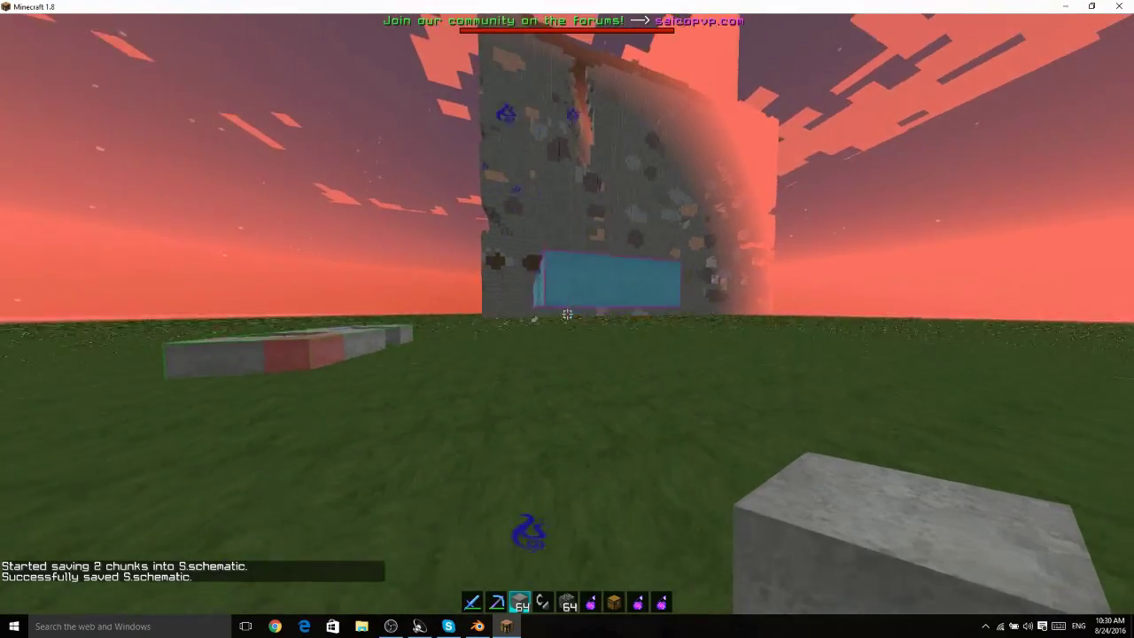
Try placing support stones under the front edge of the ghost schematic, and break them again.
key("space")
right_click(567, 314)
right_click(567, 314)
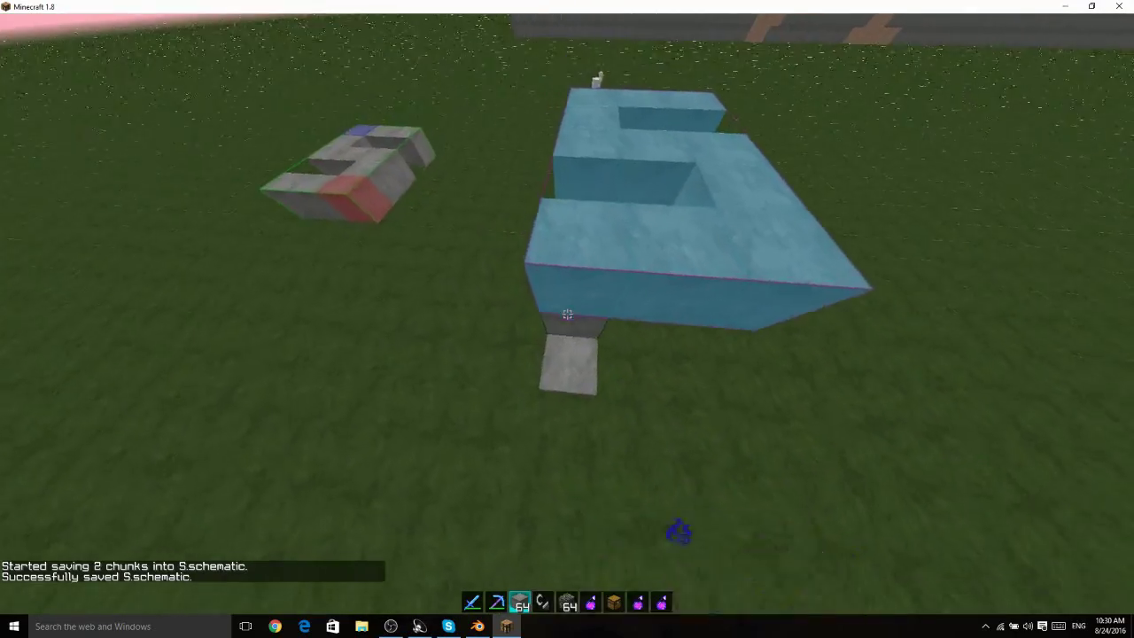
right_click(568, 314)
right_click(567, 315)
left_click(567, 315)
left_click(567, 314)
left_click(568, 314)
left_click(567, 314)
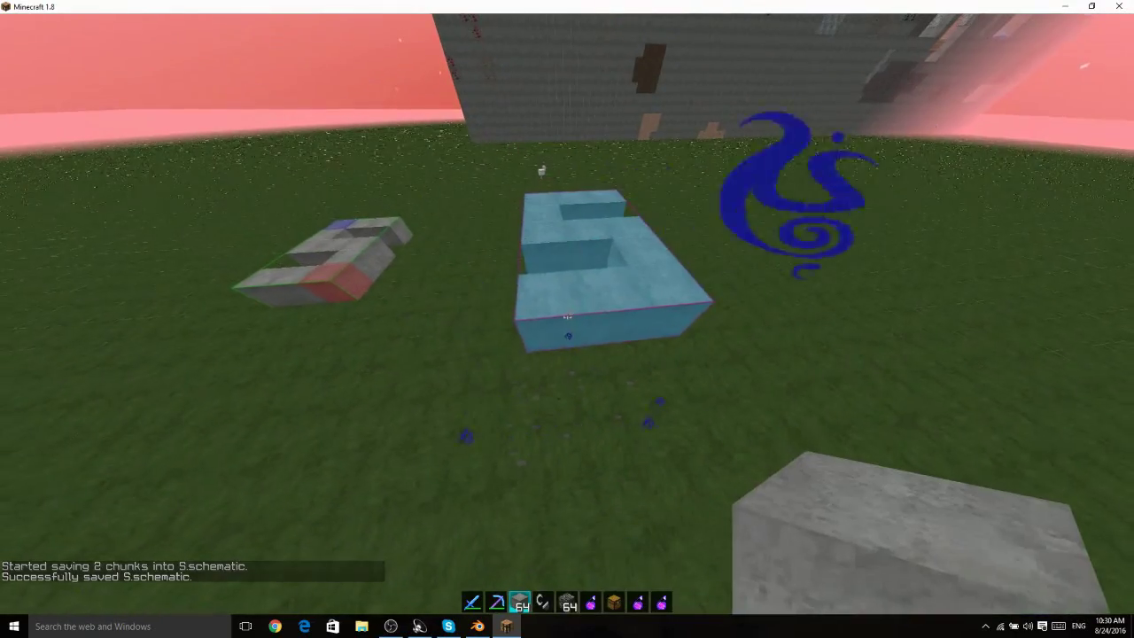
Turn the Schematica printer on and fill the ghost S schematic with stone blocks.
key("KP_Subtract")
key("Escape")
right_click(567, 314)
right_click(567, 315)
right_click(567, 314)
right_click(567, 314)
right_click(567, 315)
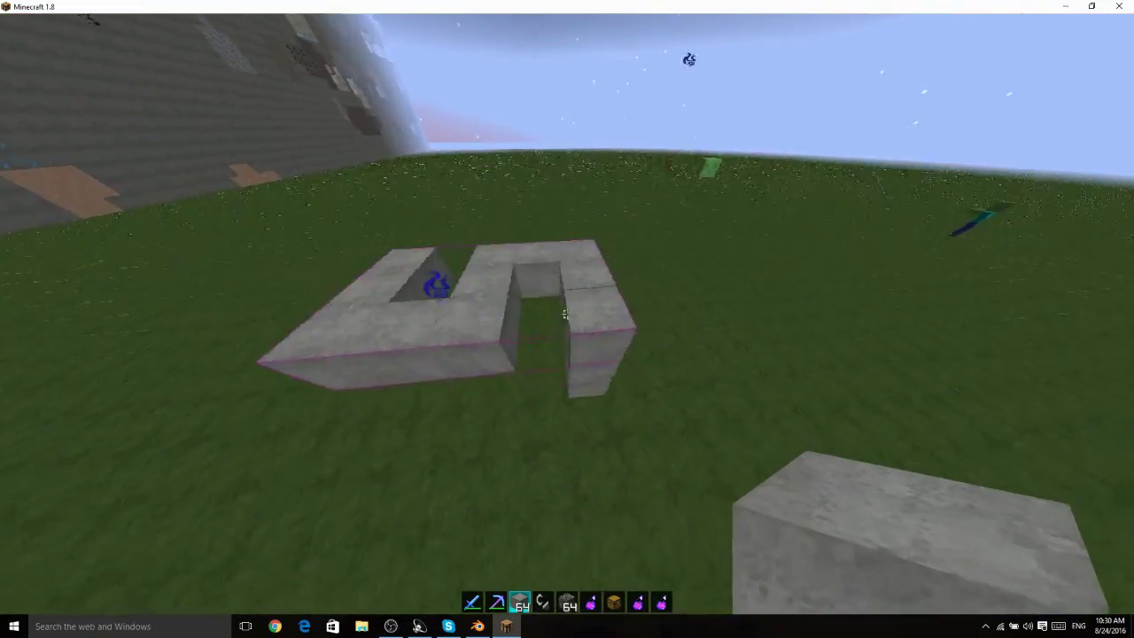
Break the leftover support stones beneath the newly built stone copy and finish its blocks.
left_click(567, 315)
left_click(567, 314)
right_click(567, 314)
key("space")
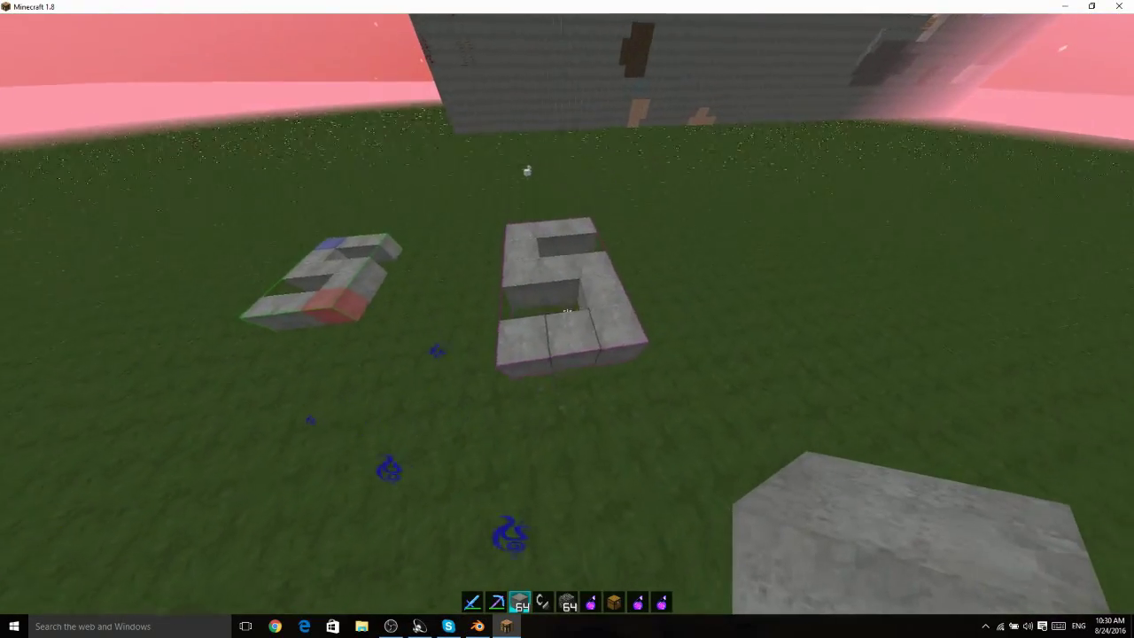
Hide the loaded schematic's overlay and inspect the finished stone copy from different sides.
key("s")
key("KP_Subtract")
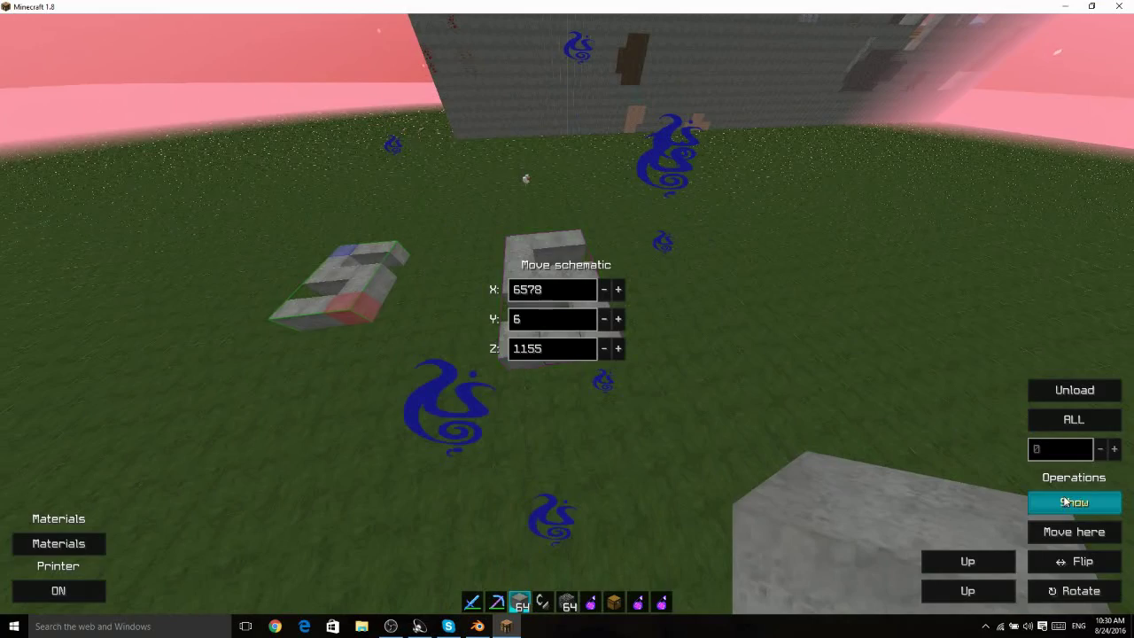
left_click(1066, 502)
key("w")
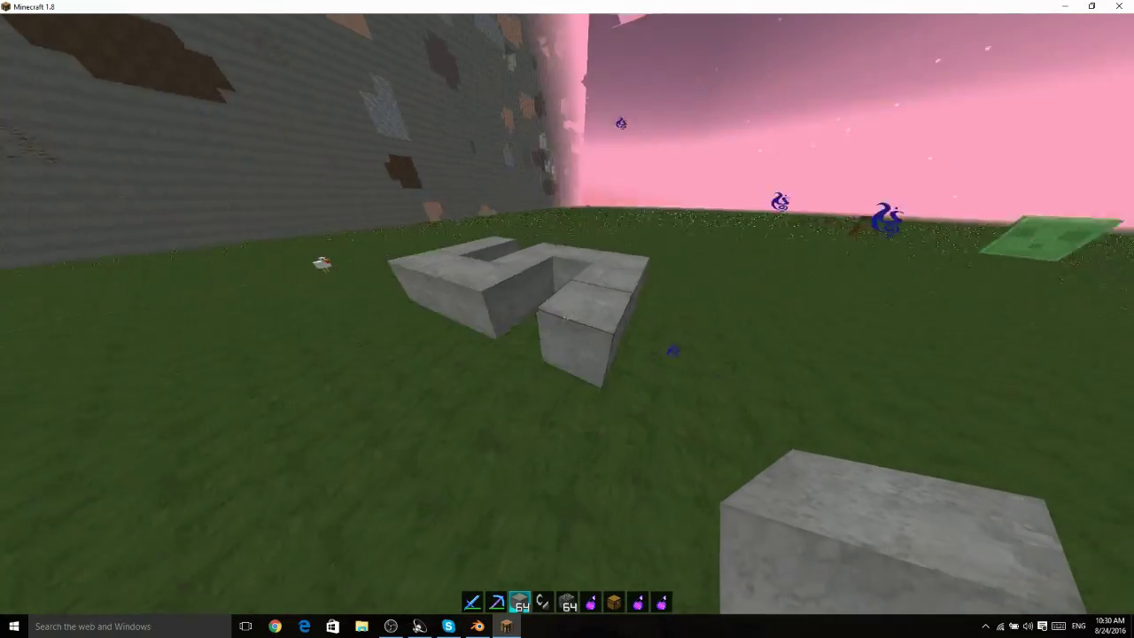
key("space")
key("w")
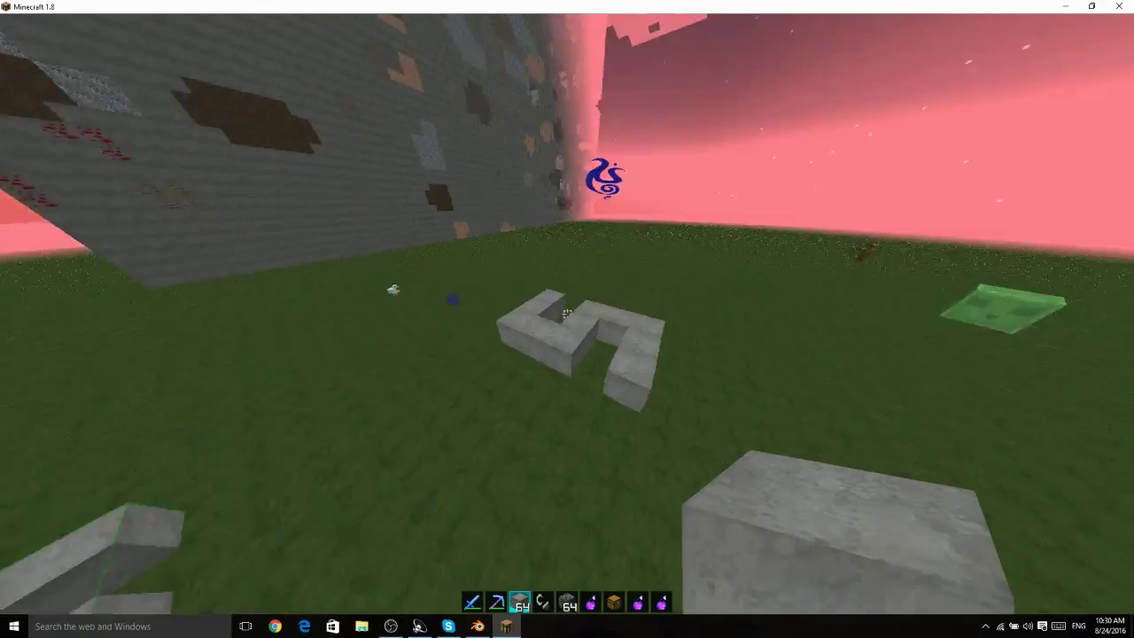
Show the hidden schematic overlay on the finished stone S copy again.
key("KP_Subtract")
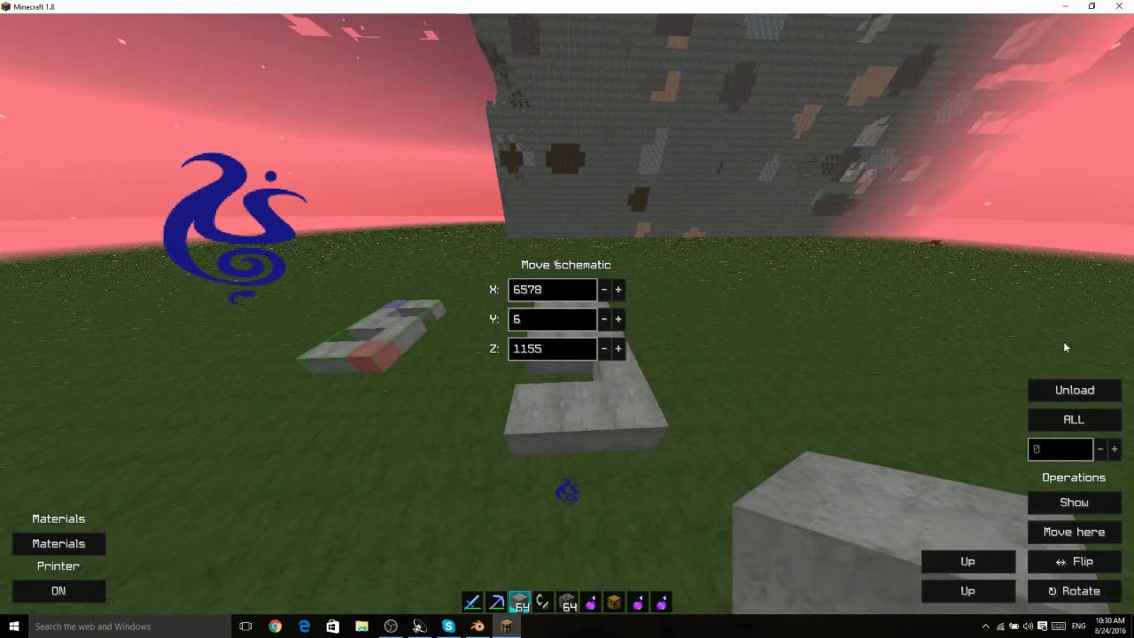
left_click(1054, 529)
key("w")
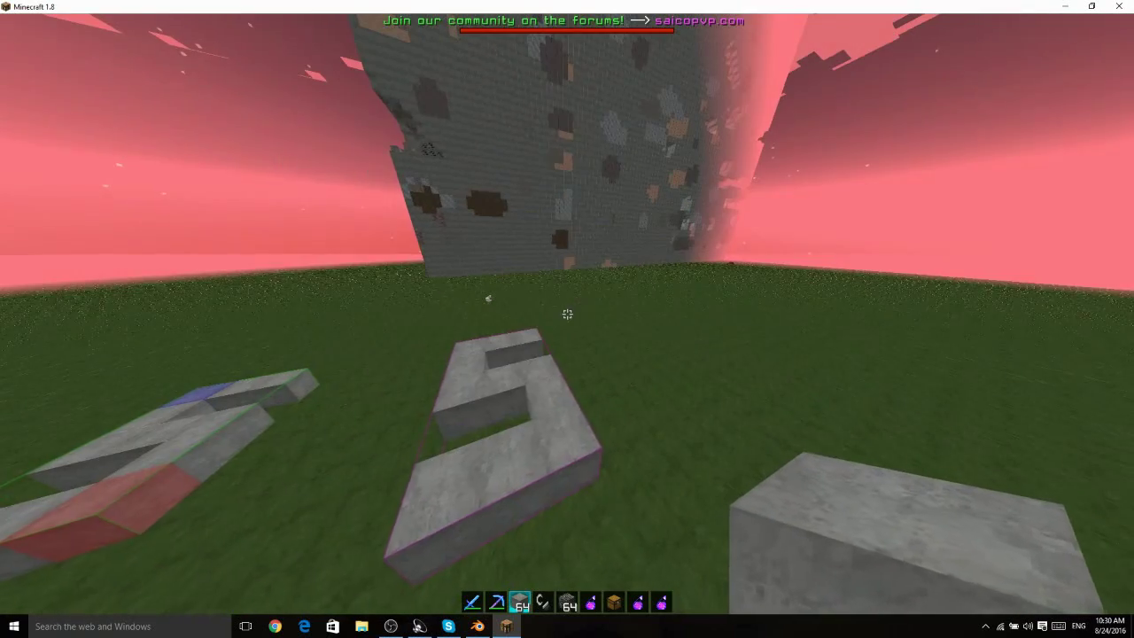
key("KP_Subtract")
key("Escape")
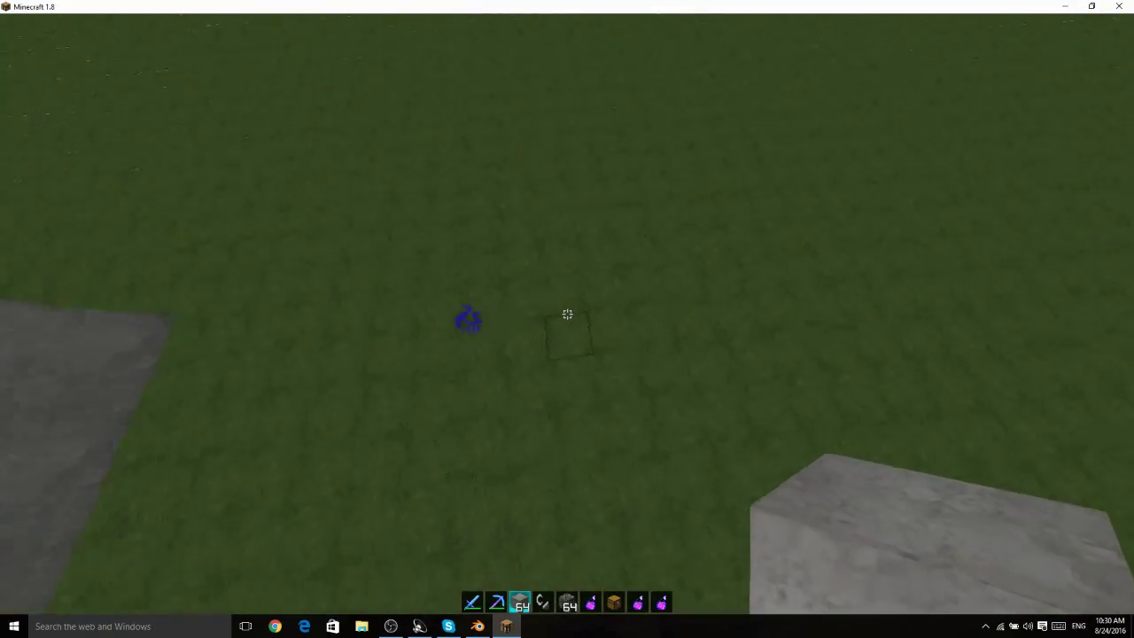
Build a two-block stone column on the open grass near the stone copy.
right_click(567, 313)
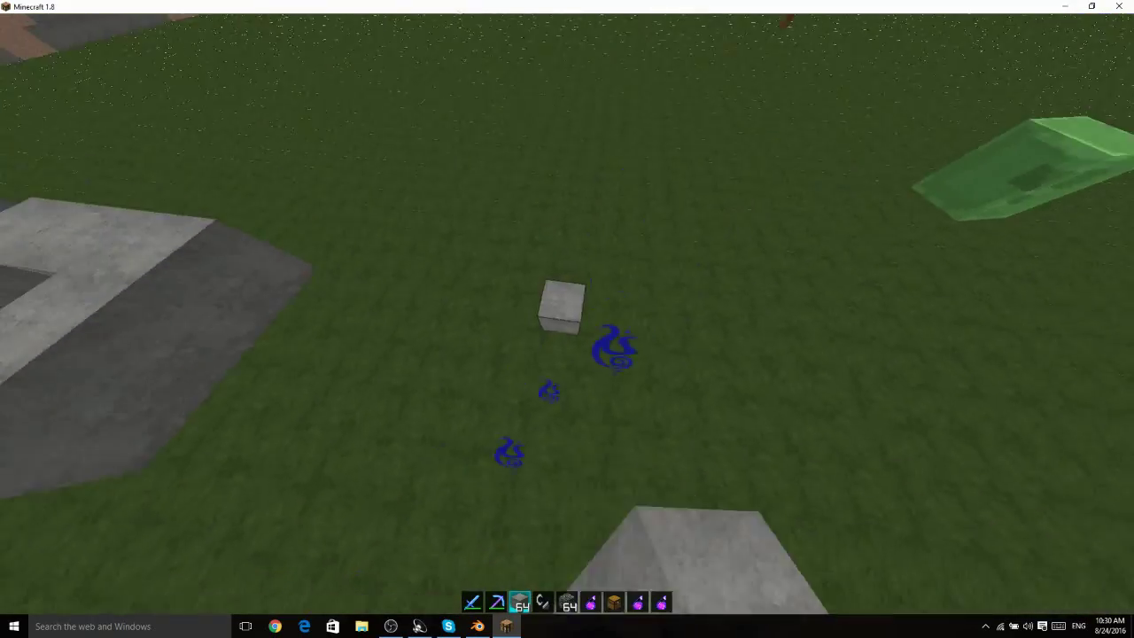
key("space")
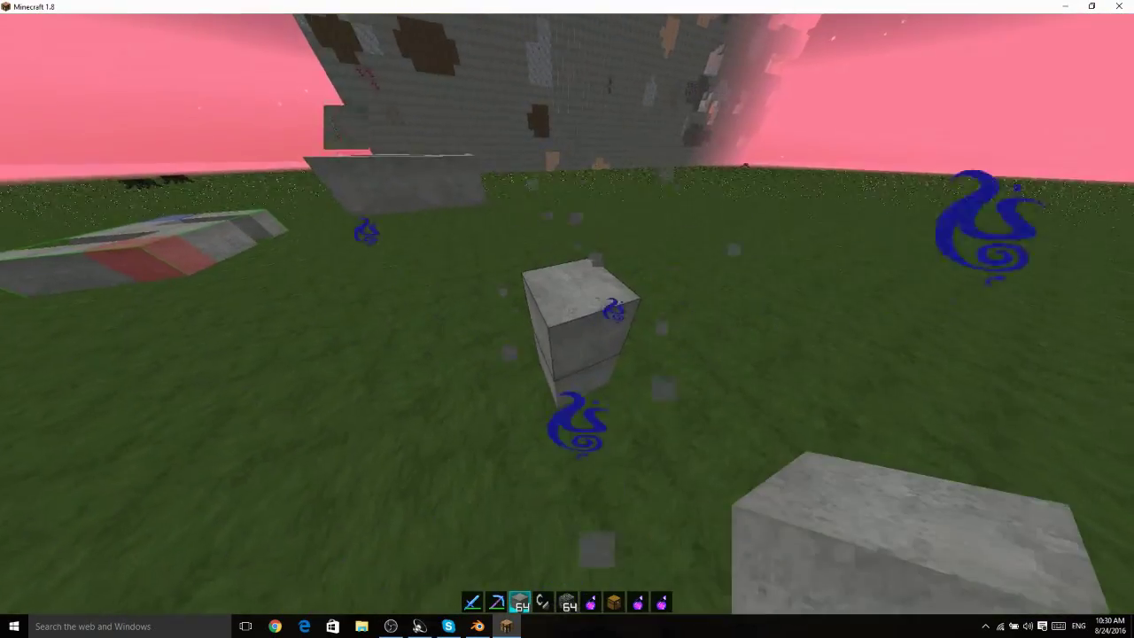
key("KP_Multiply")
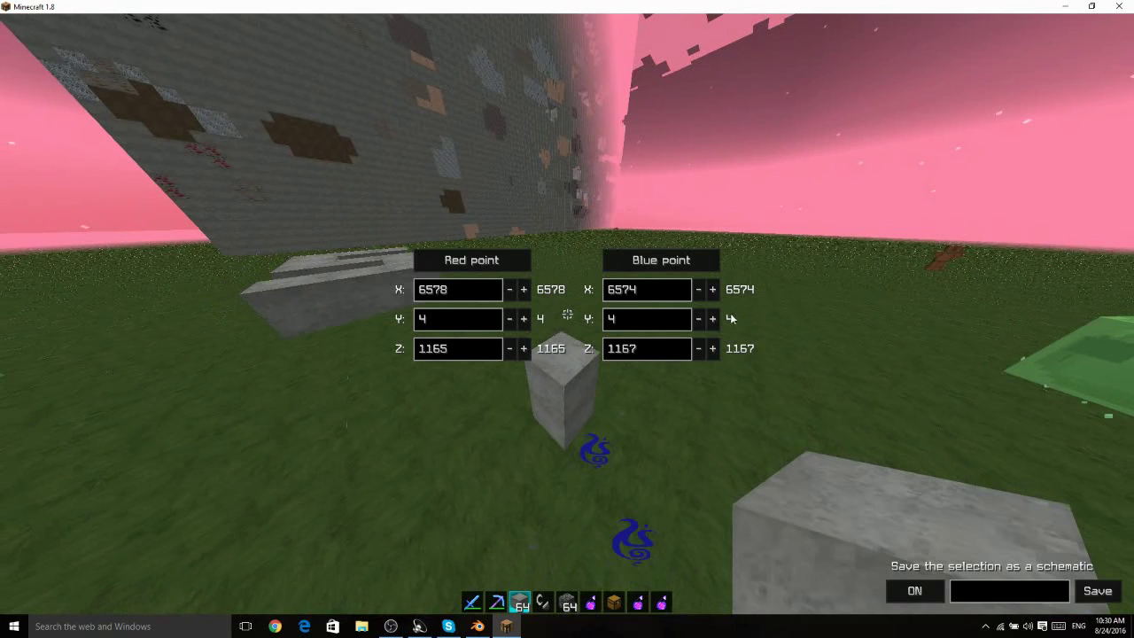
key("Escape")
key("KP_Subtract")
key("Escape")
Load the S schematic and move it to the current position above the stone column.
key("KP_Divide")
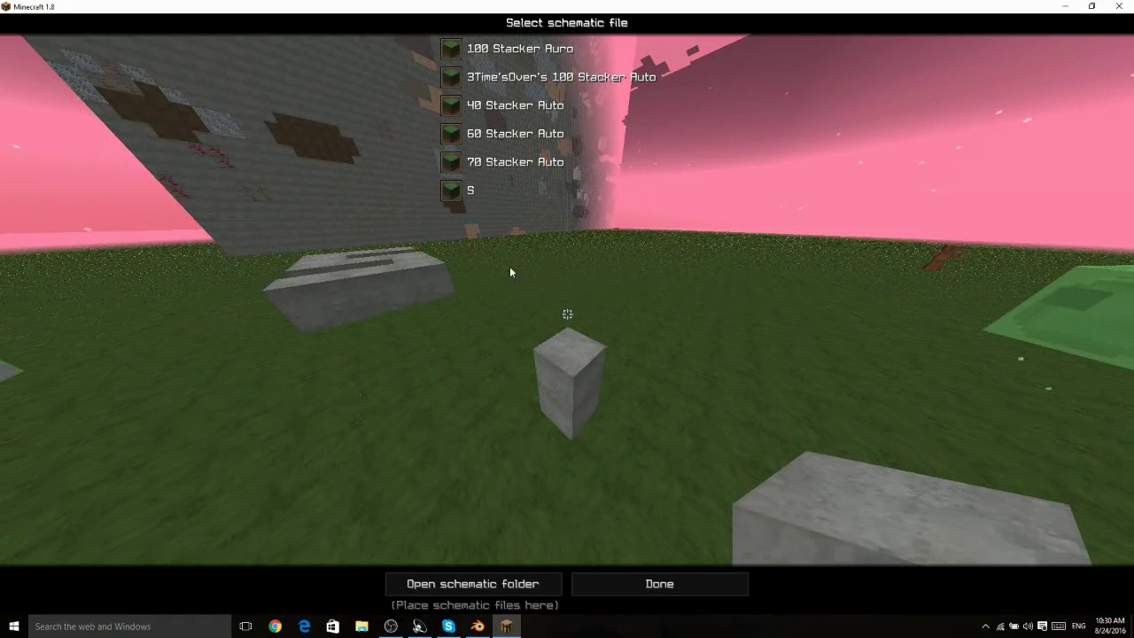
left_click(496, 189)
left_click(659, 584)
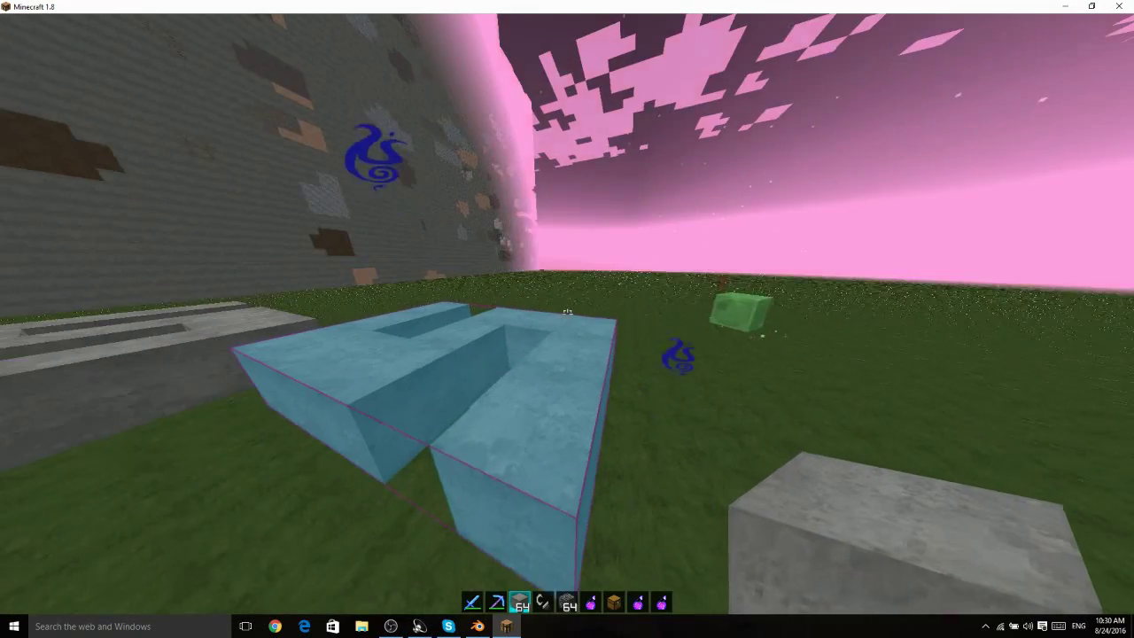
key("KP_Subtract")
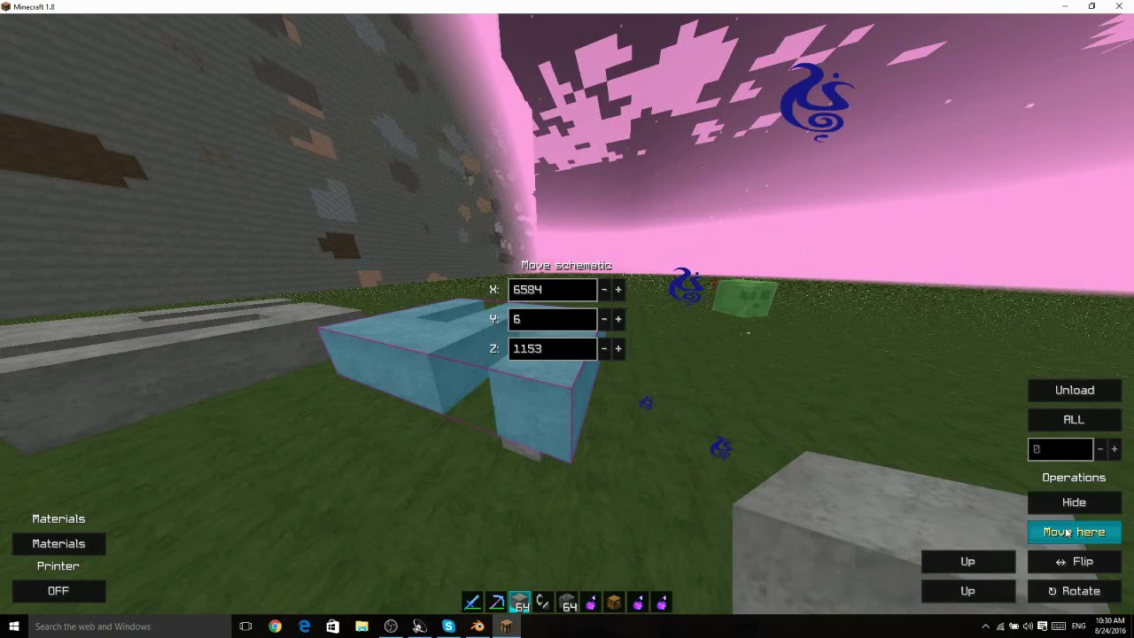
Try the flip direction, rotation and visibility controls on the loaded S schematic.
left_click(1002, 566)
left_click(1003, 567)
left_click(1090, 592)
left_click(1090, 593)
left_click(1092, 596)
left_click(1092, 597)
left_click(1092, 596)
left_click(1092, 598)
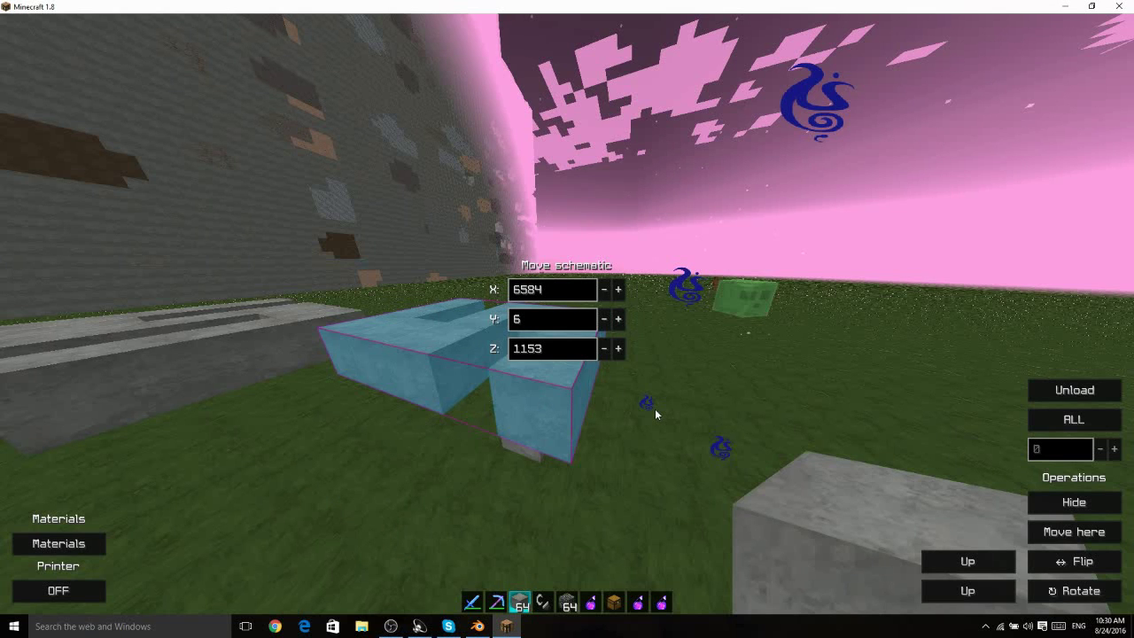
left_click(1095, 513)
left_click(1094, 512)
Turn the Schematica printer off and check the list of materials the S schematic needs.
left_click(68, 590)
left_click(57, 544)
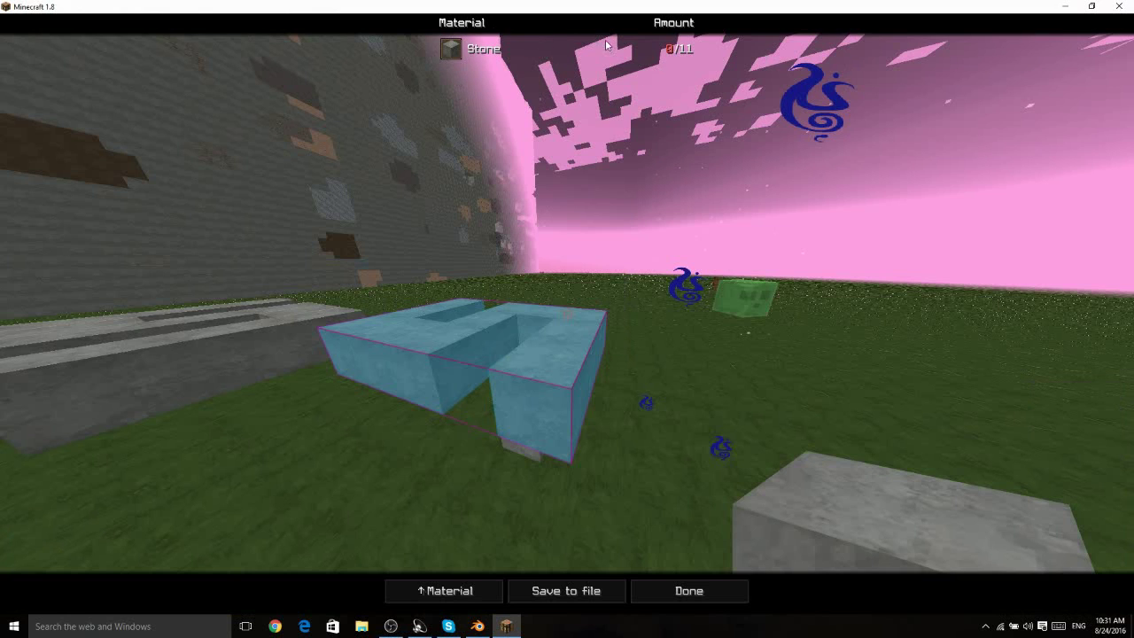
left_click(709, 589)
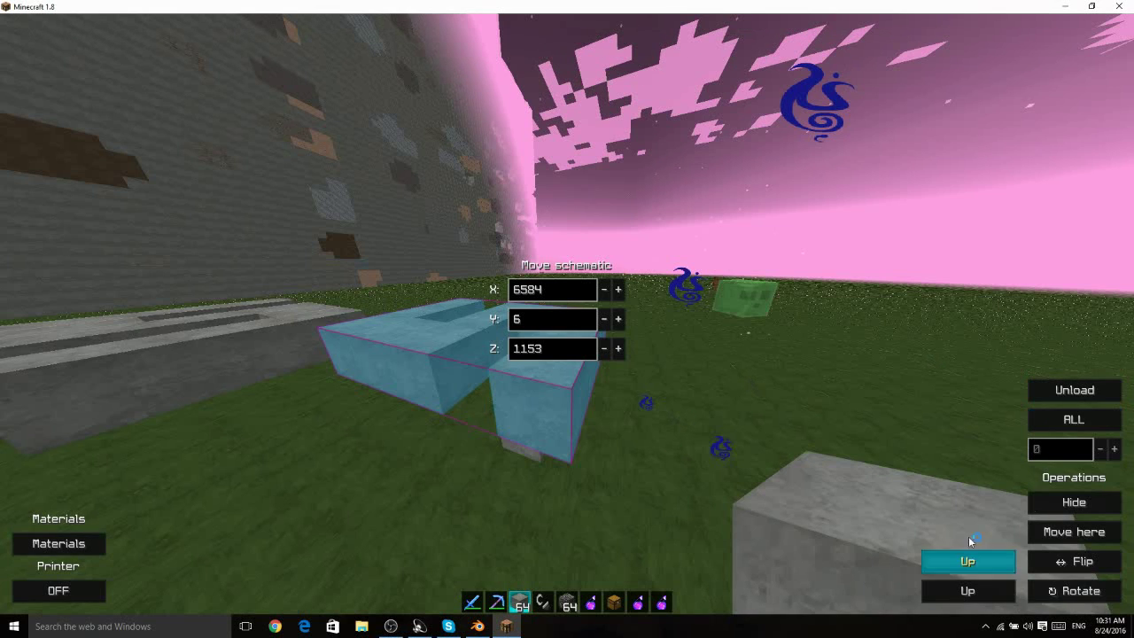
key("Escape")
key("w")
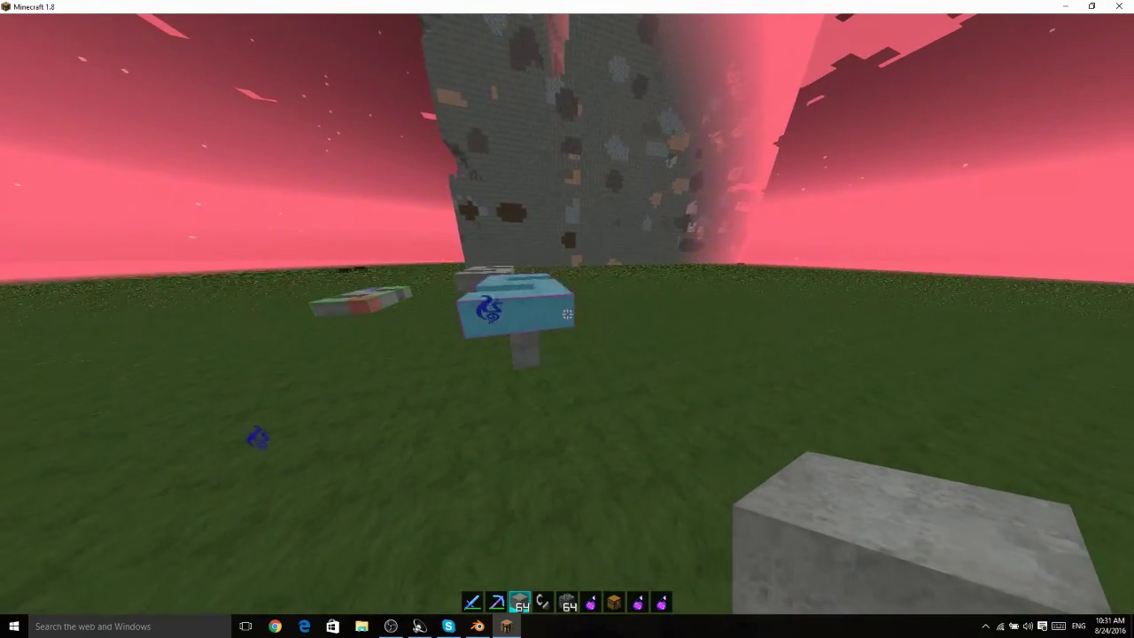
Unload the ghost S schematic and walk across the open grass.
key("KP_Subtract")
left_click(1095, 390)
key("Escape")
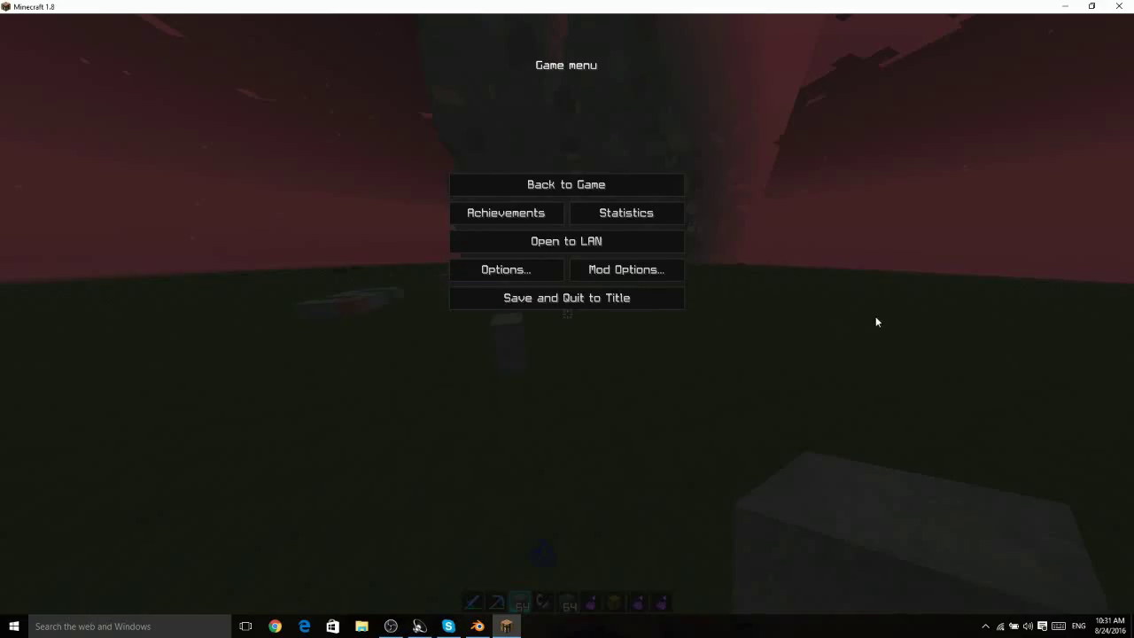
key("Escape")
key("w")
key("w")
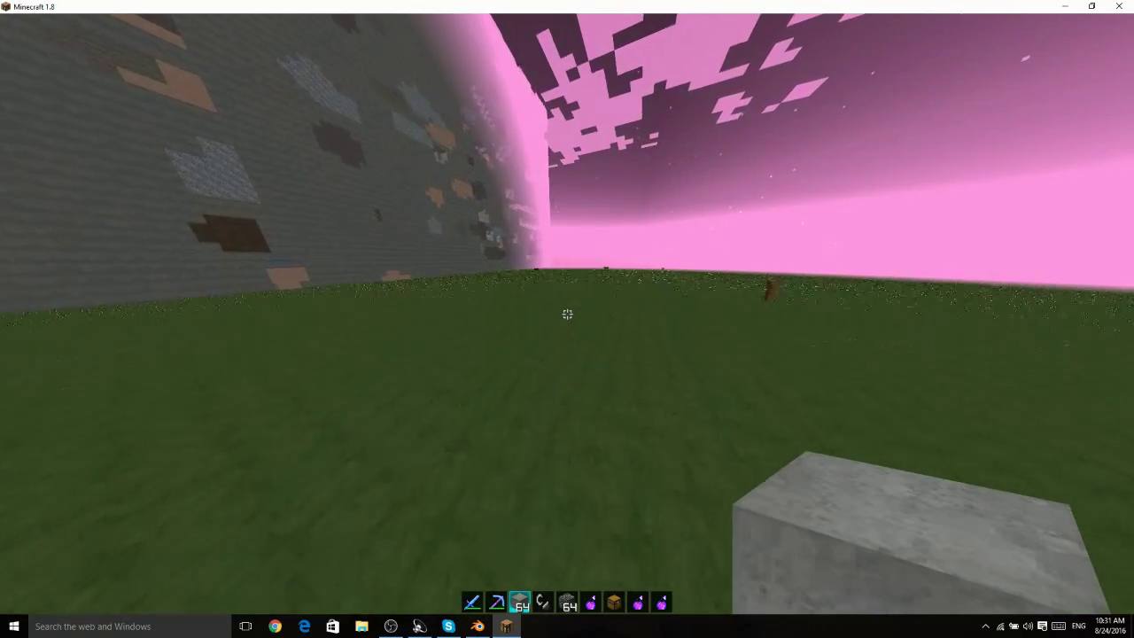
key("w")
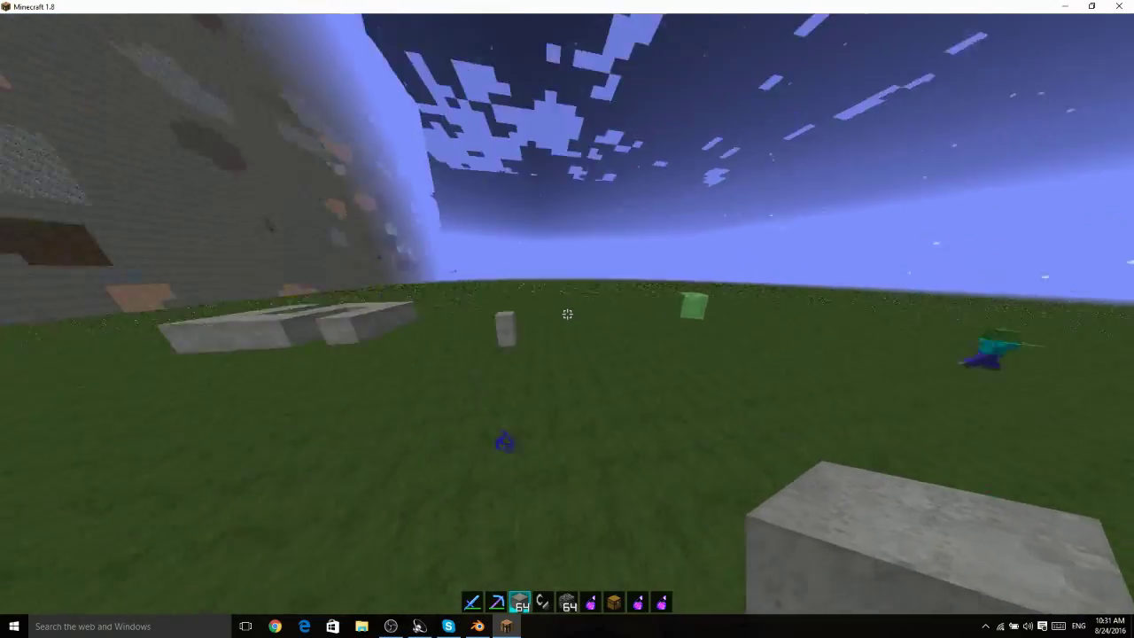
Switch to the third-person view, put a Lava Bucket in hotbar slot 3 and pour lava on the grass beside the character.
key("F5")
key("e")
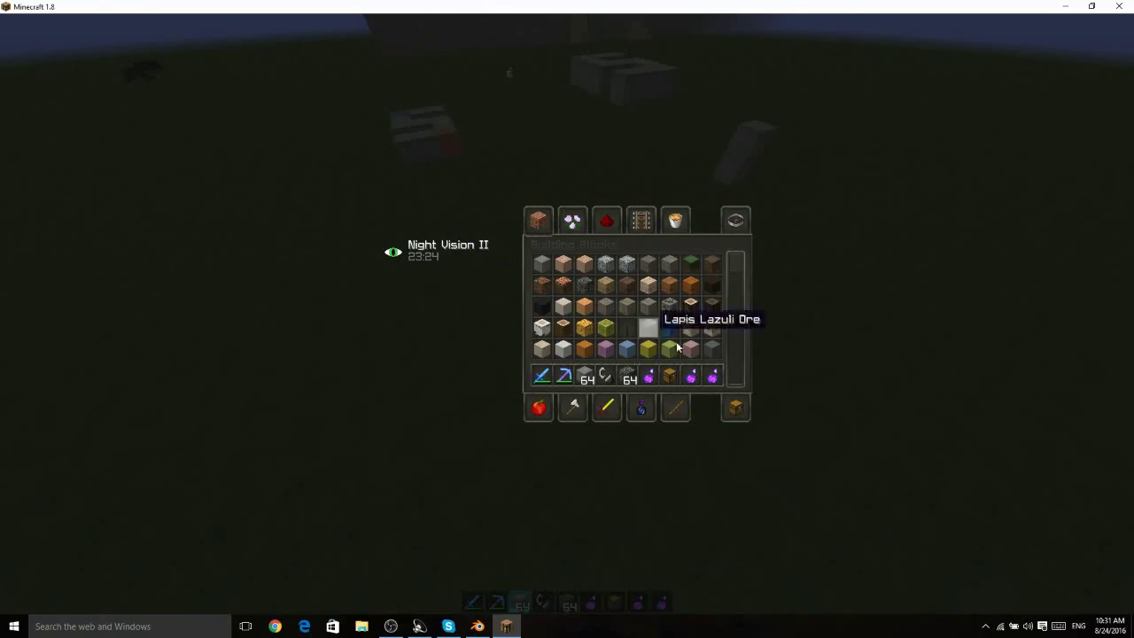
left_click(674, 221)
key("3")
key("e")
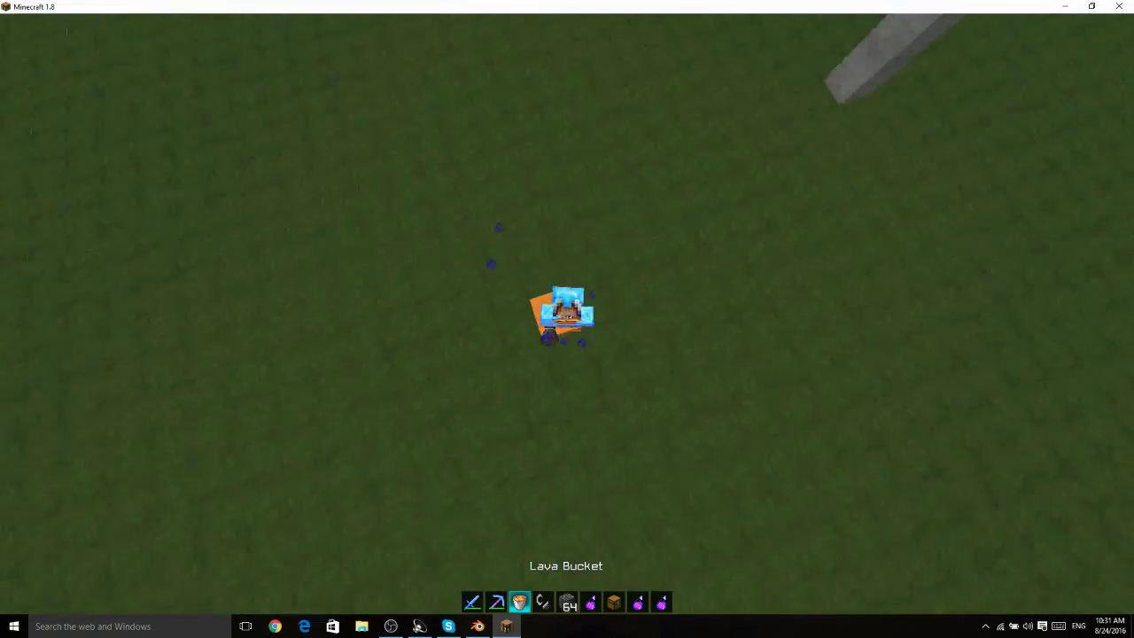
right_click(567, 314)
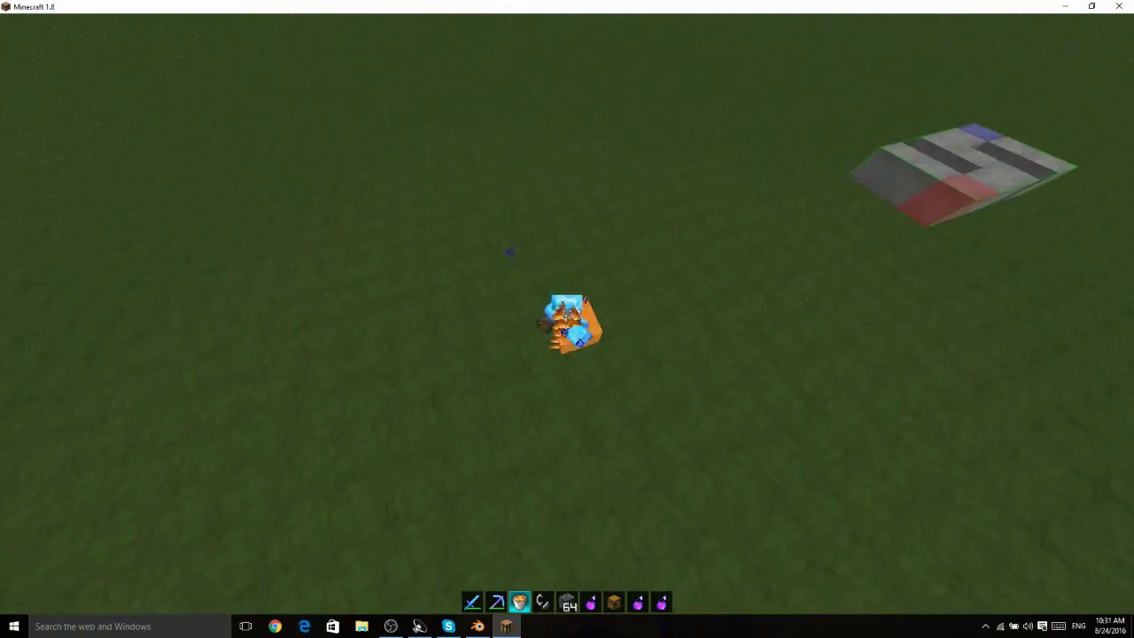